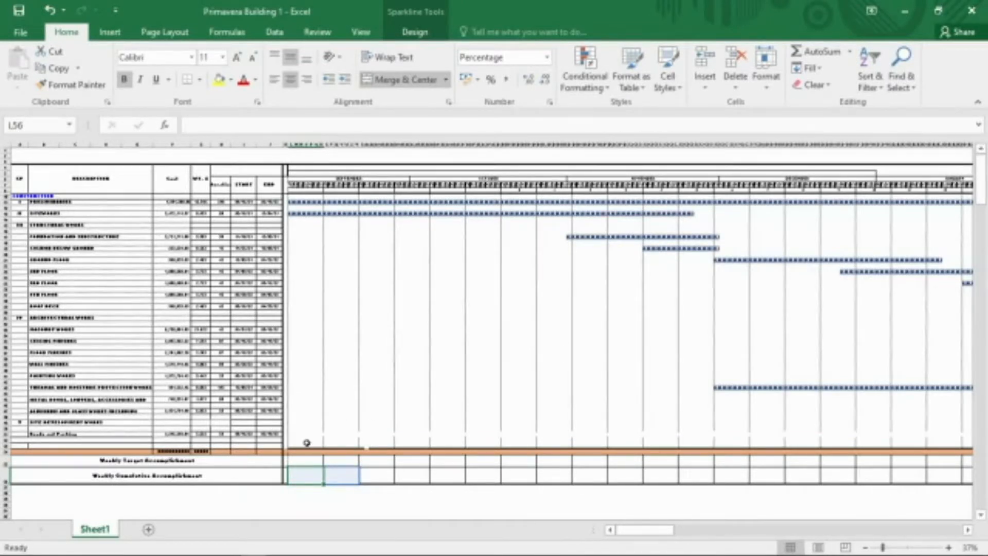
Total the Gantt column L from row 11 to row 53 with AutoSum in cell L54.
click(294, 452)
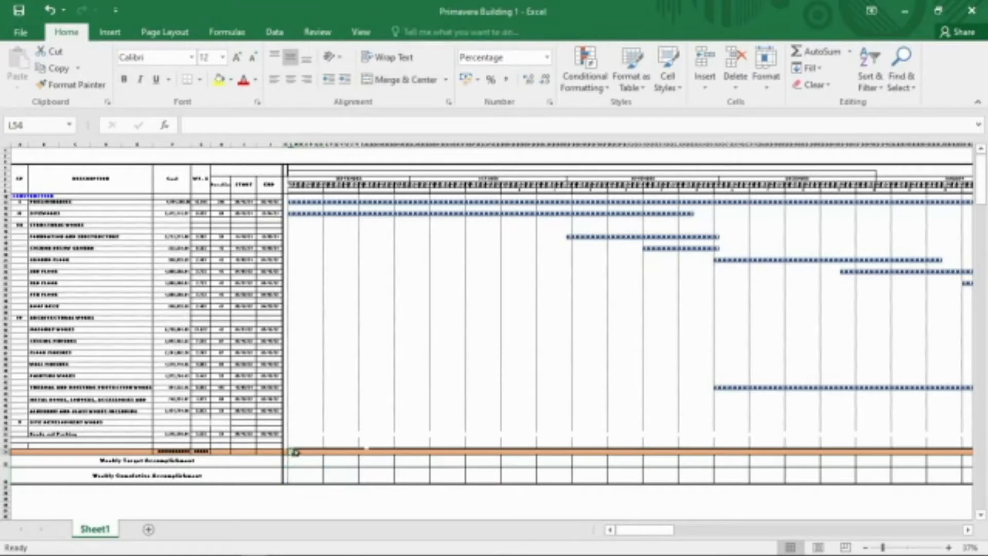
click(901, 547)
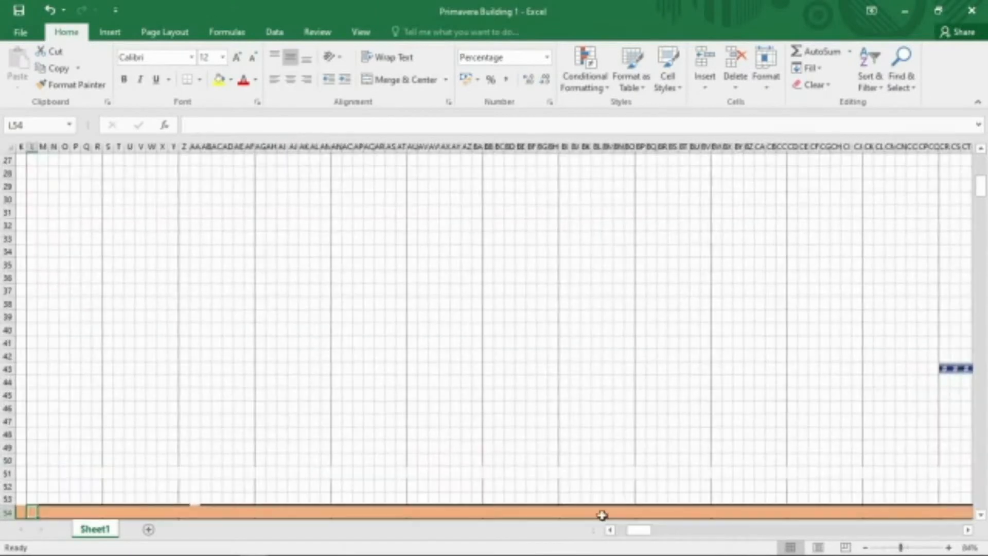
click(817, 51)
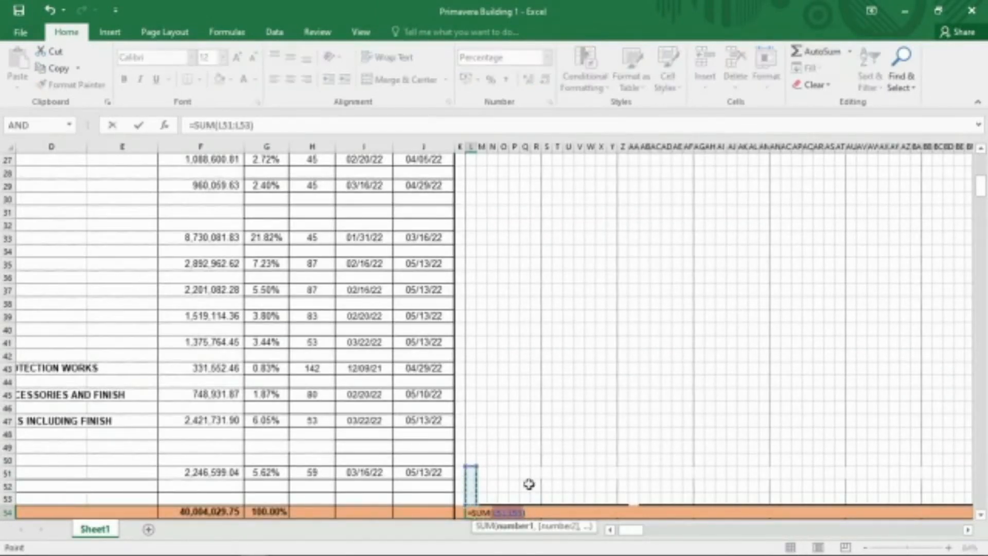
drag(470, 467, 472, 183)
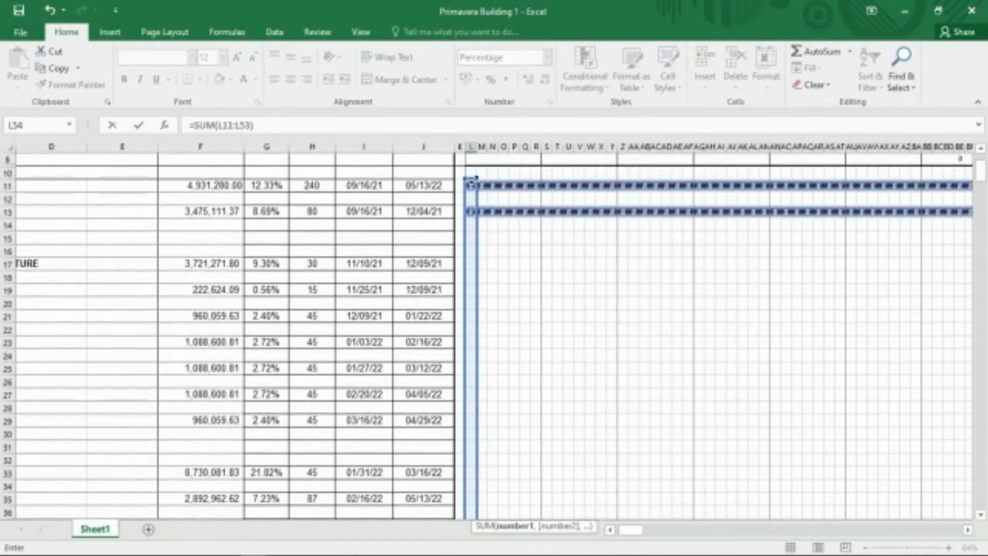
key(Return)
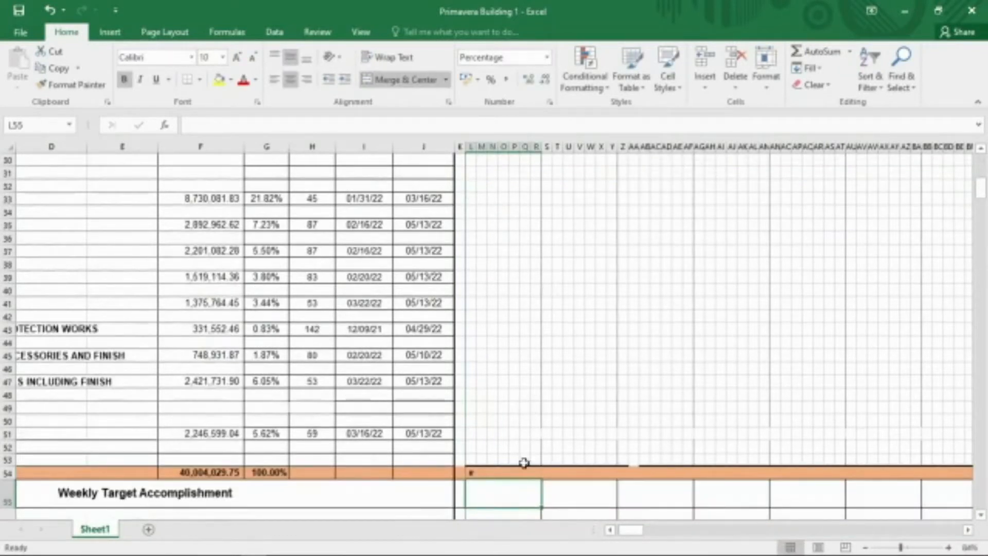
Copy the L54 total formula across the whole daily row 54 of the schedule.
click(469, 473)
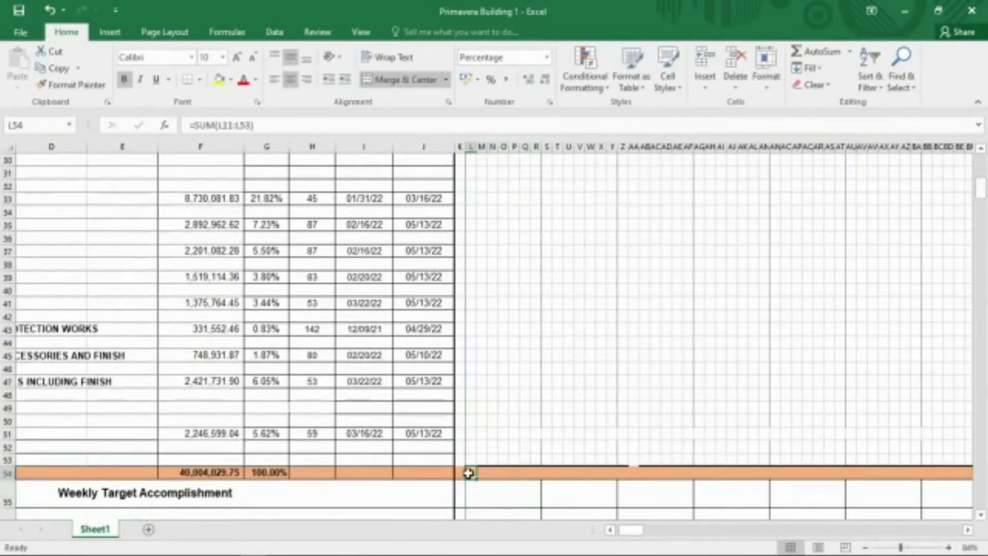
key(ctrl+c)
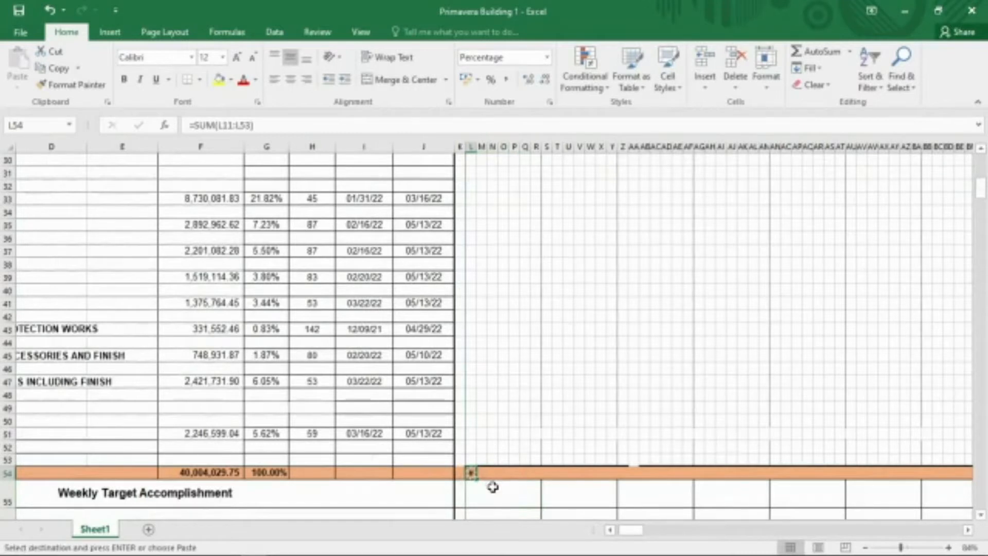
drag(481, 472, 920, 474)
key(ctrl+v)
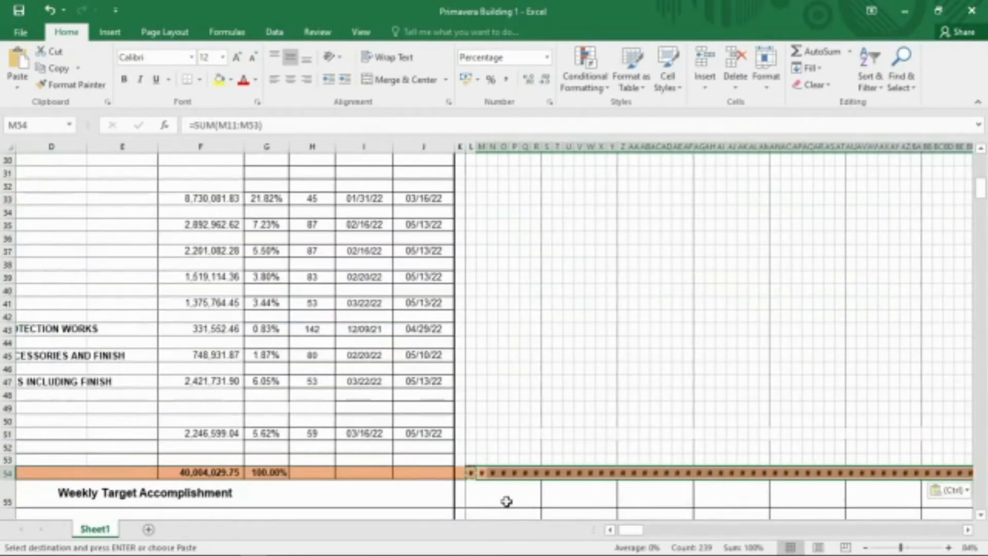
AutoSum the first week's daily totals from row 54 into the Weekly Target Accomplishment cell L55.
click(521, 494)
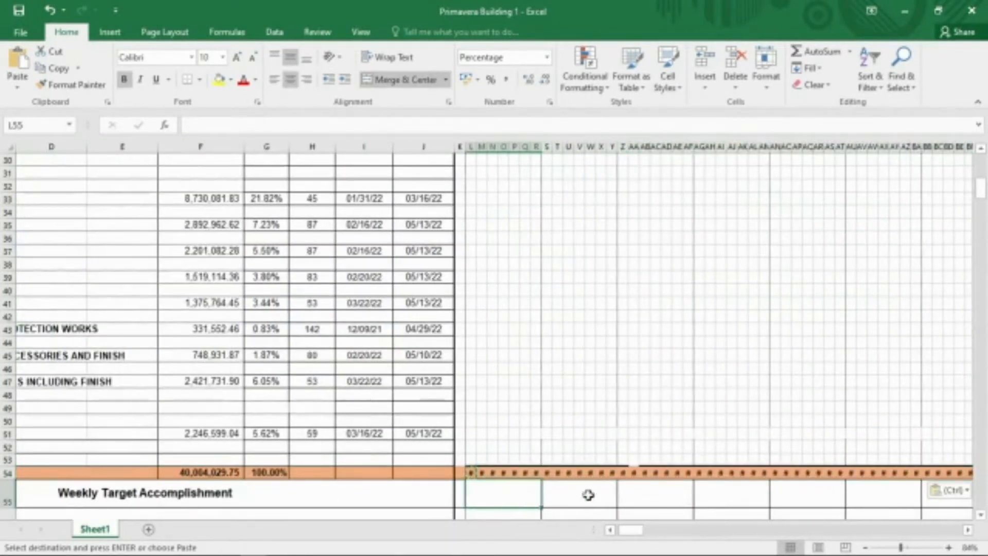
scroll(587, 497, down, 2)
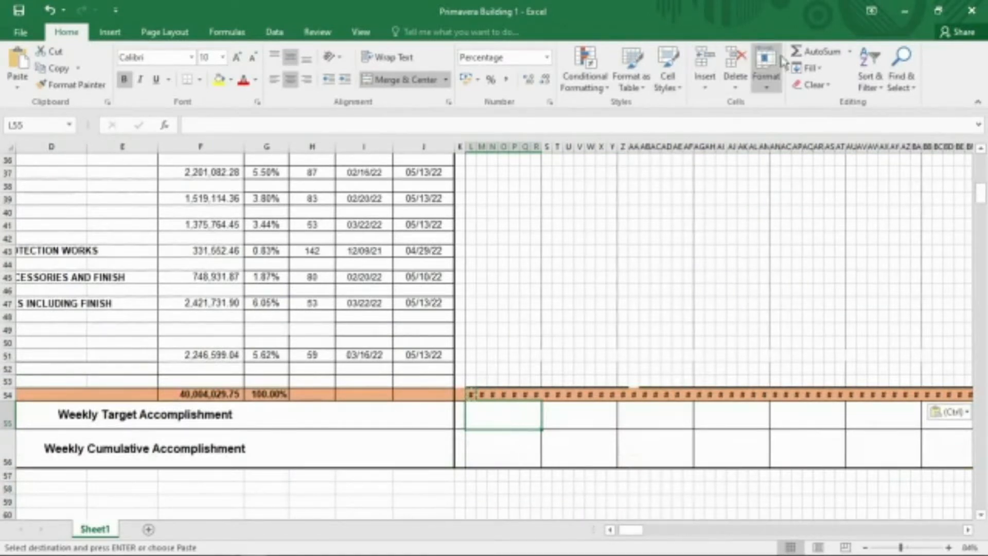
click(824, 53)
key(Return)
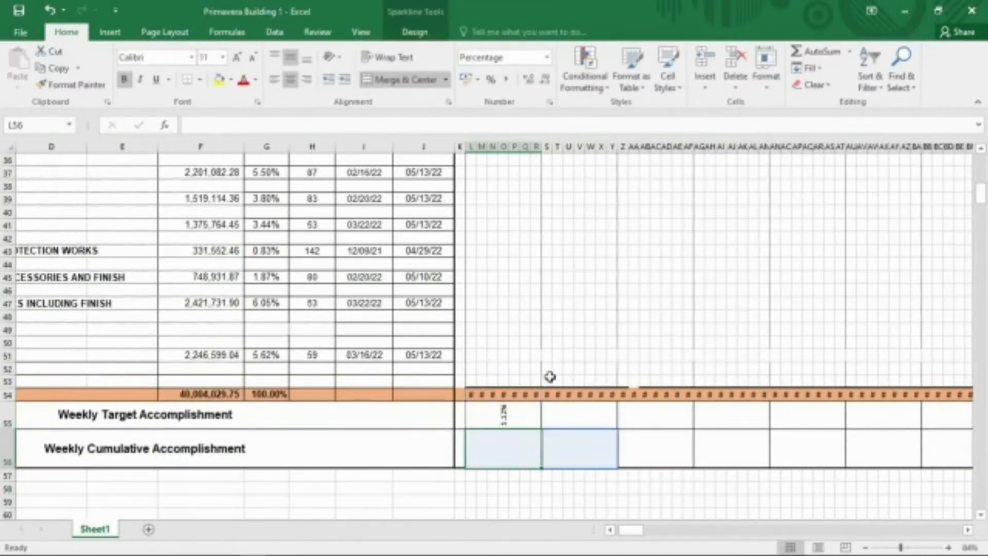
Copy the weekly target formula from L55 across the remaining week cells of row 55.
click(525, 419)
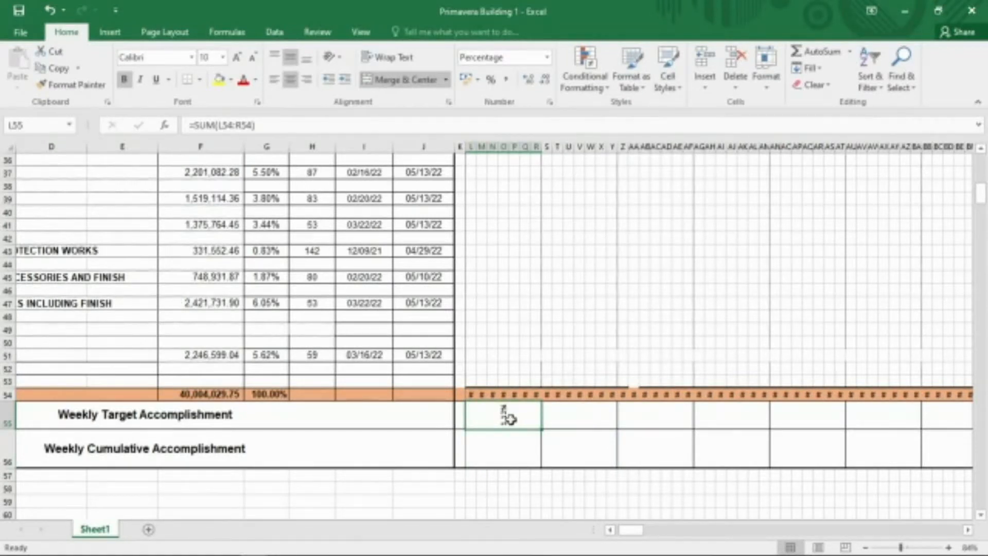
key(ctrl+c)
drag(505, 418, 777, 413)
key(ctrl+v)
Redefine the last weekly target cell IP55 as the sum of IP54:IQ54.
click(563, 413)
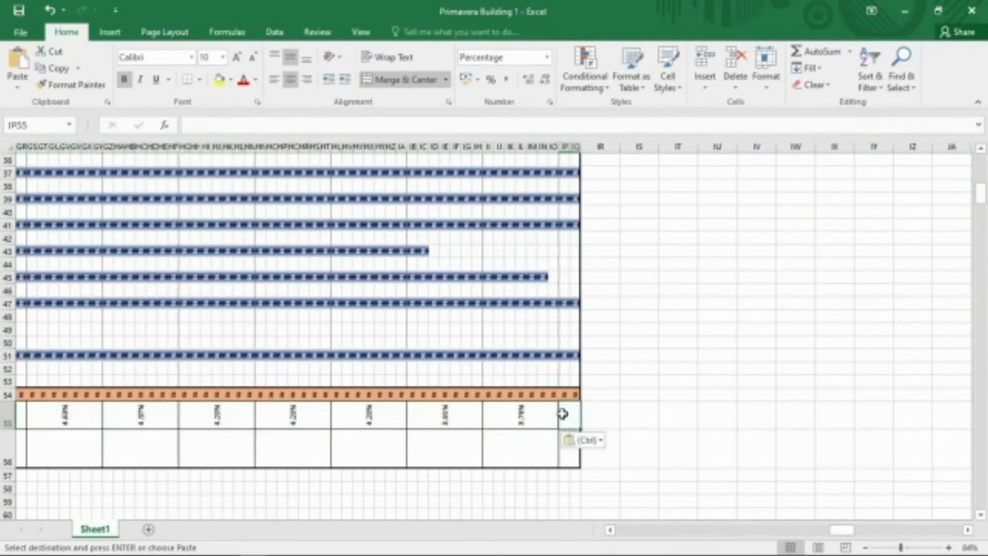
click(818, 51)
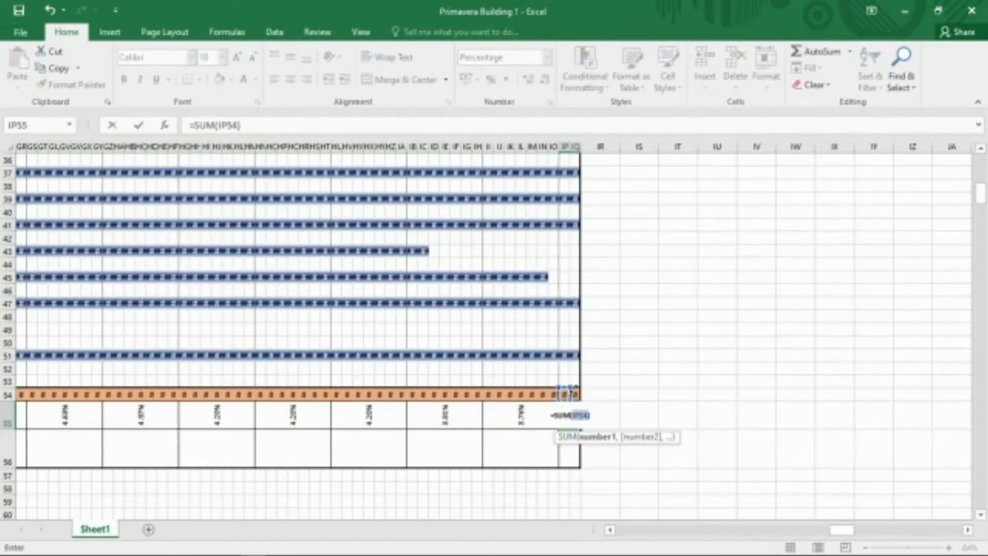
drag(564, 395, 575, 394)
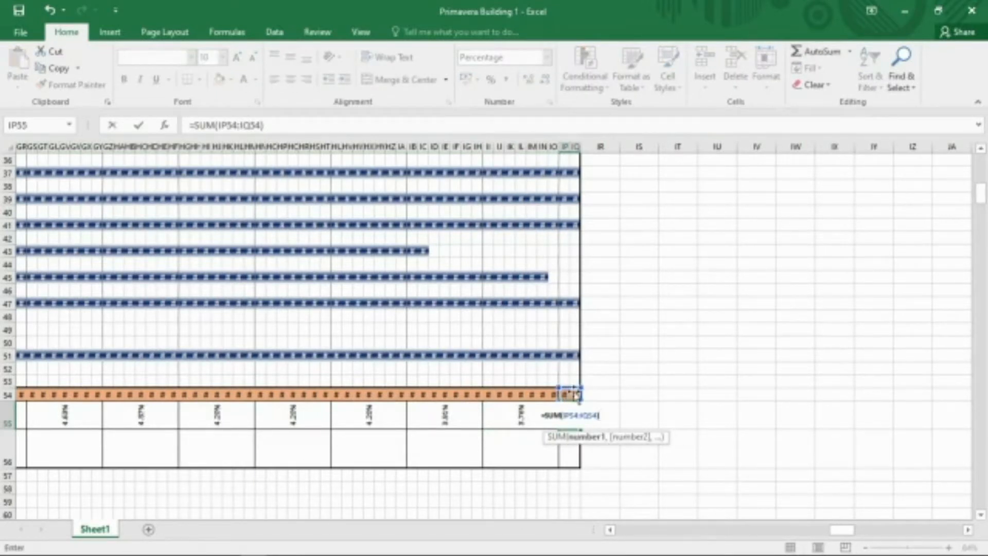
key(Return)
Set the first Weekly Cumulative Accomplishment cell L56 equal to the weekly target L55.
drag(839, 531, 632, 532)
click(437, 451)
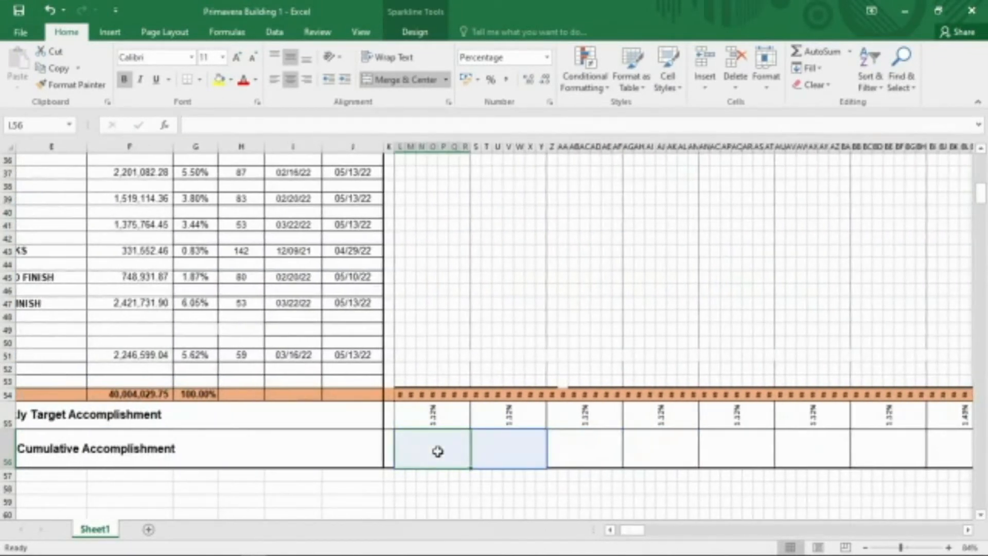
text(=)
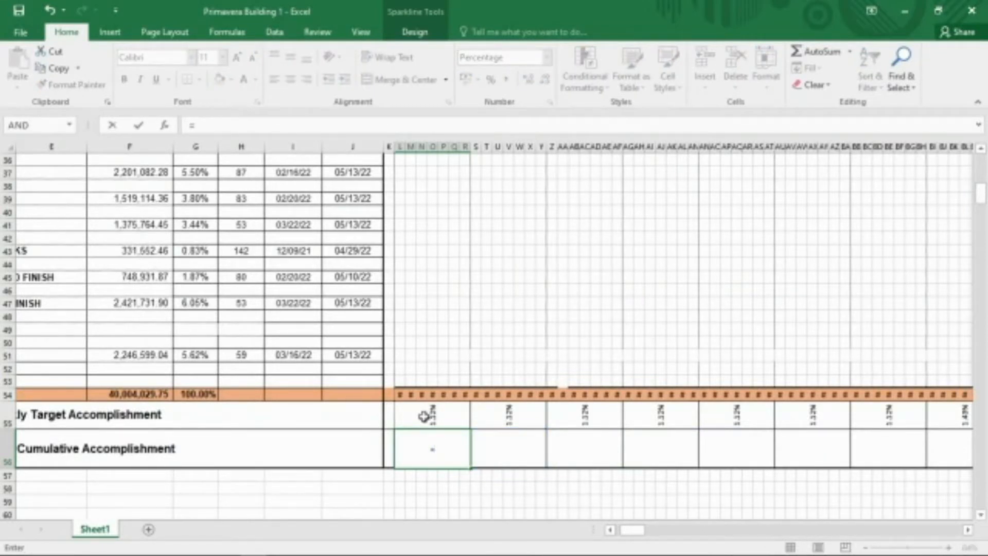
click(432, 415)
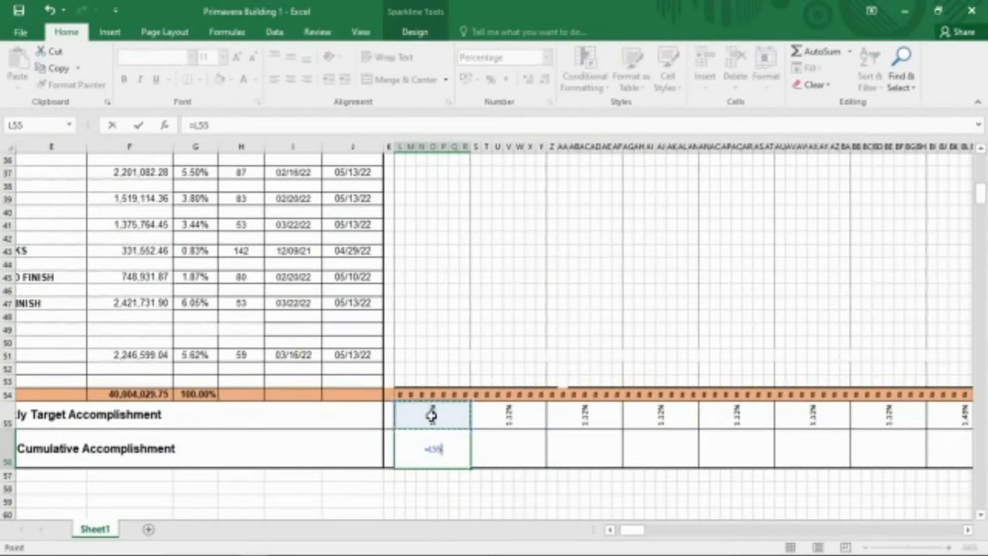
key(Return)
Enter a cumulative formula in S56 adding the previous cumulative L56 to the week's target S55.
click(518, 450)
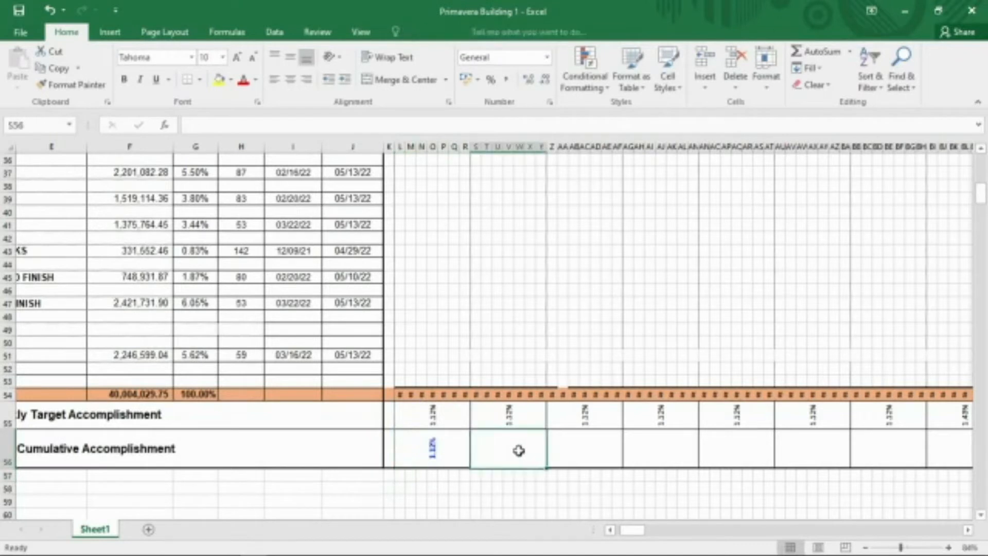
key(shift+Left)
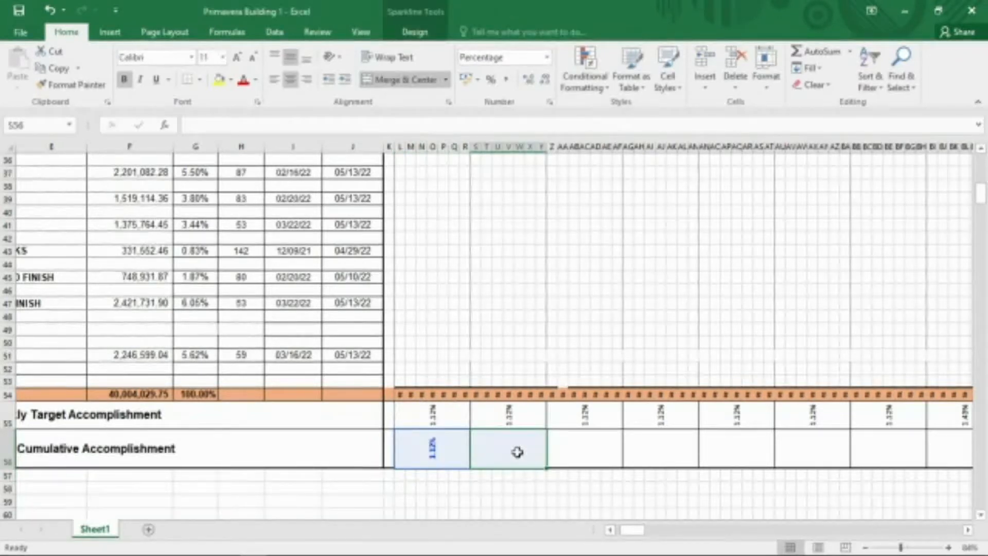
click(517, 452)
text(=)
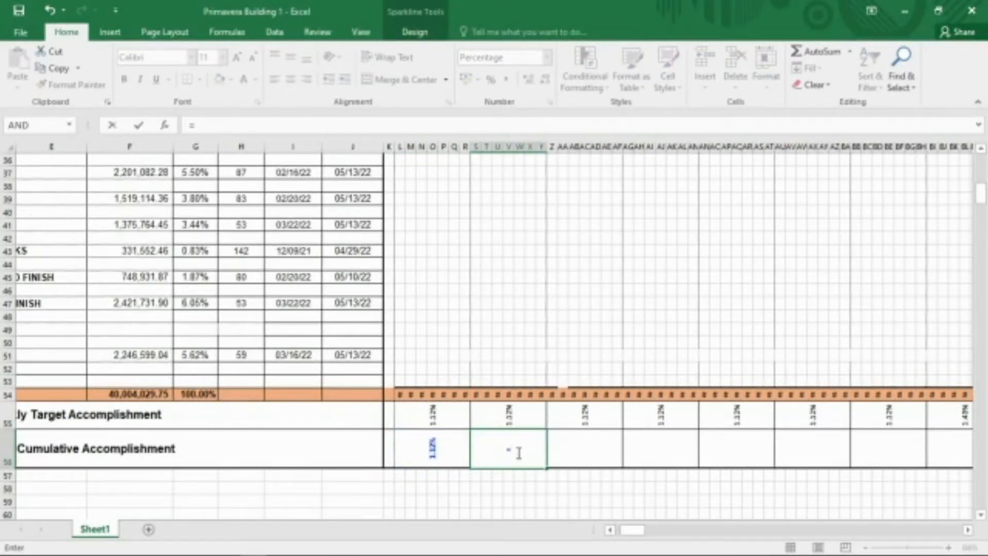
click(442, 449)
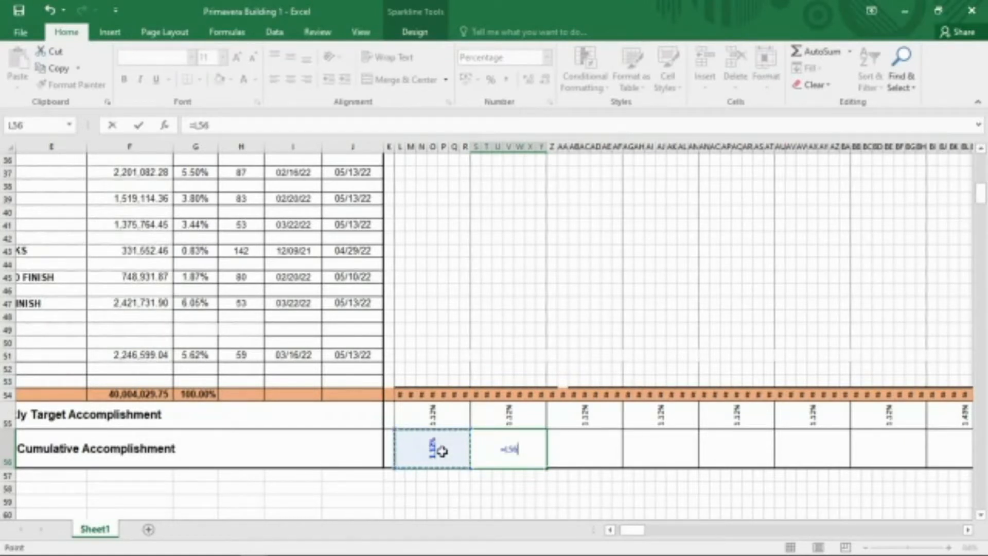
text(+)
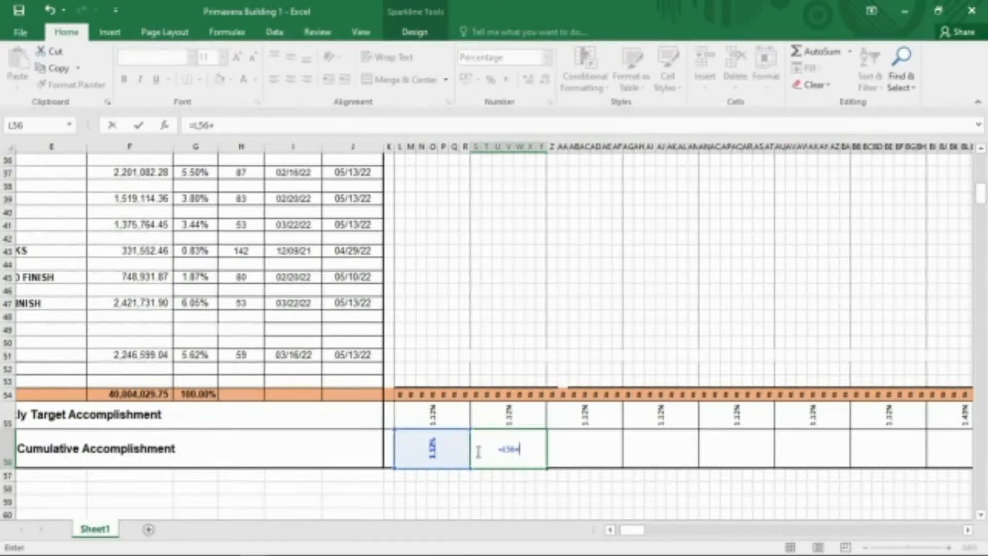
click(503, 413)
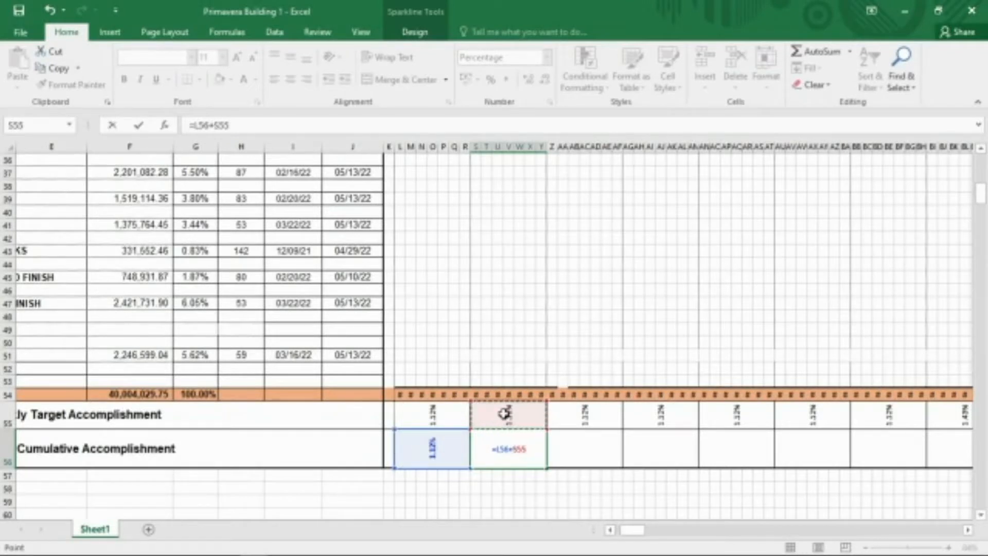
key(Return)
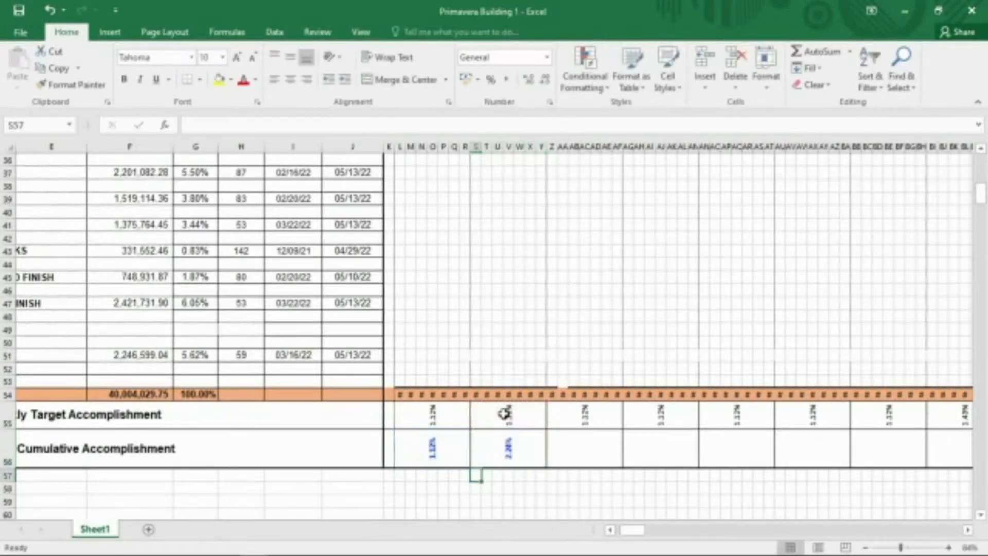
Copy the S56 cumulative formula across the remaining week cells of row 56.
click(507, 446)
key(ctrl+c)
drag(550, 453, 778, 440)
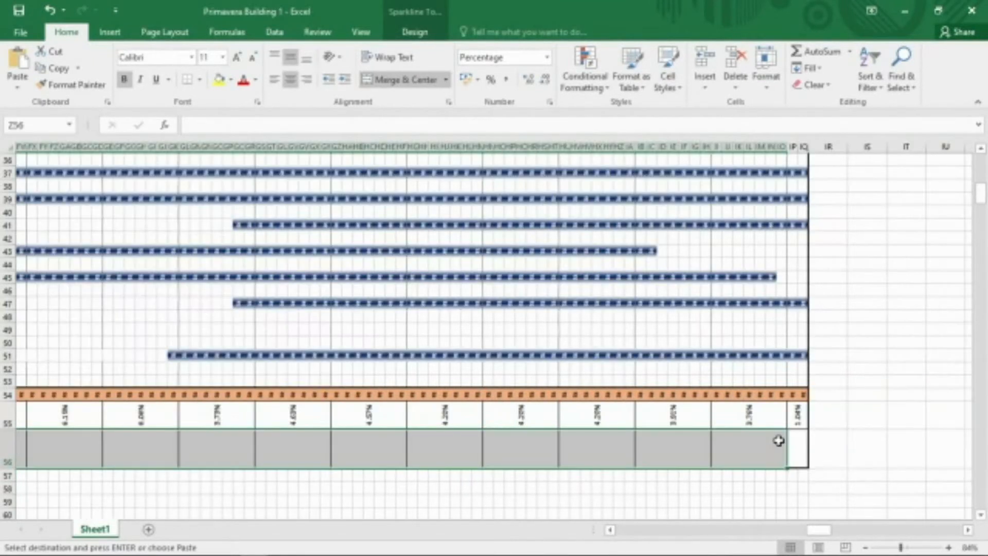
key(ctrl+v)
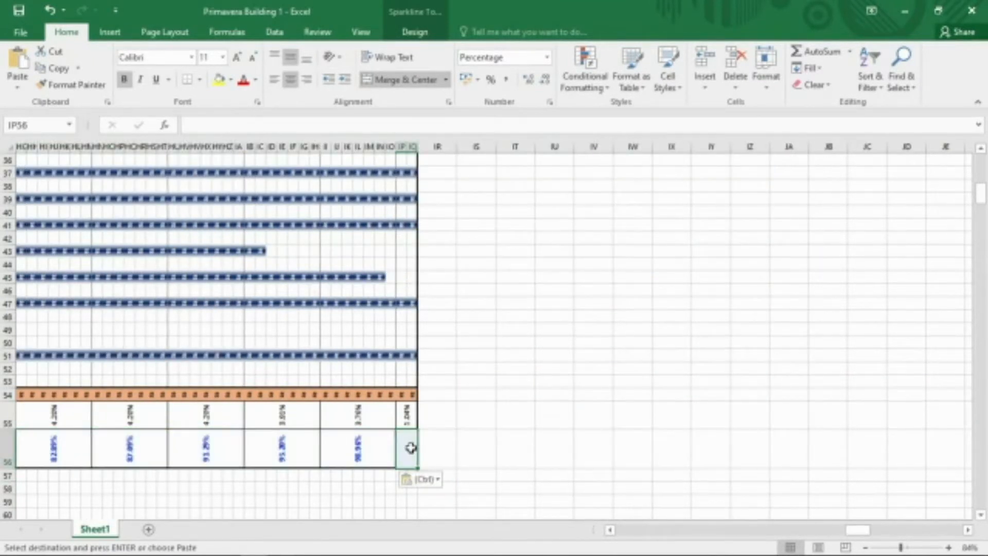
Set the last cumulative cell IP56 to II56 plus IP55.
text(=)
click(350, 450)
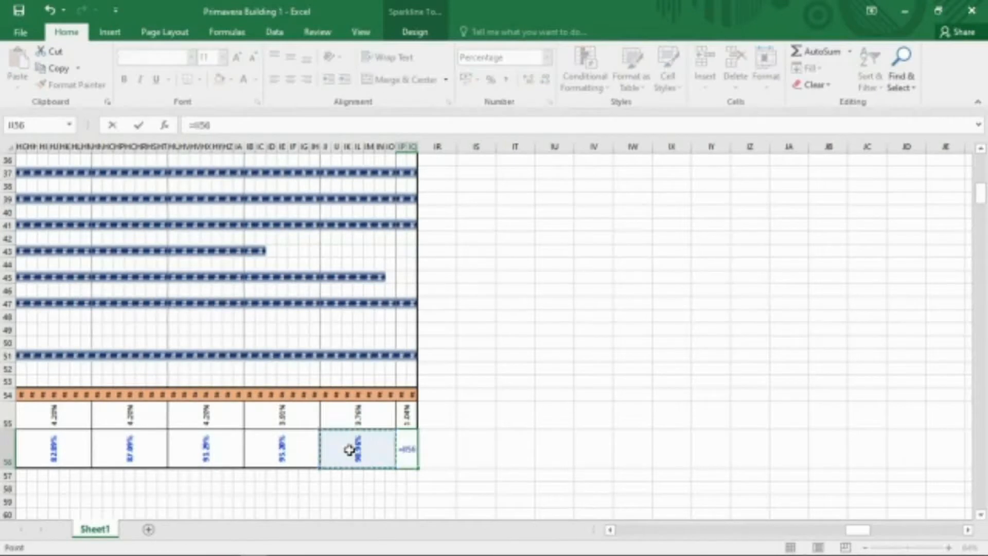
text(+)
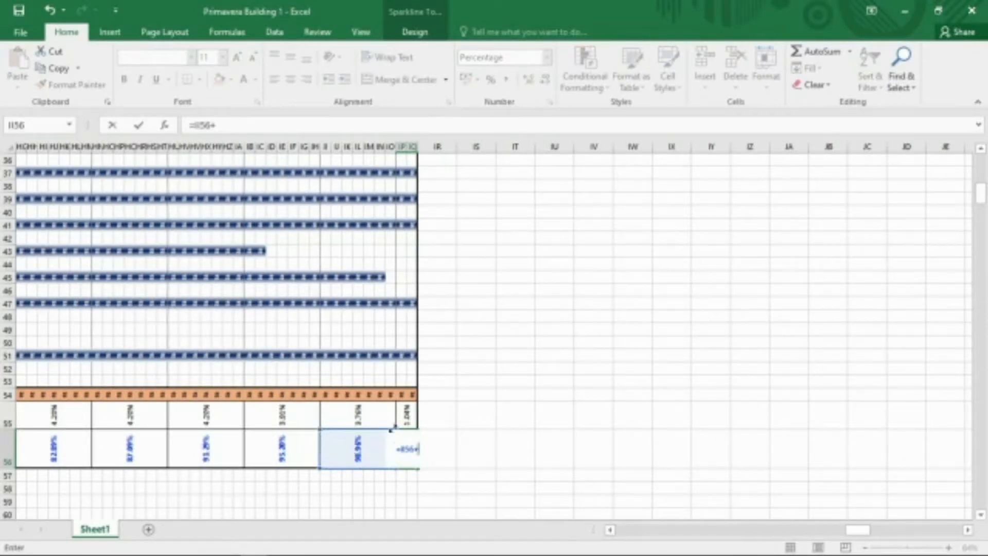
click(403, 411)
key(Return)
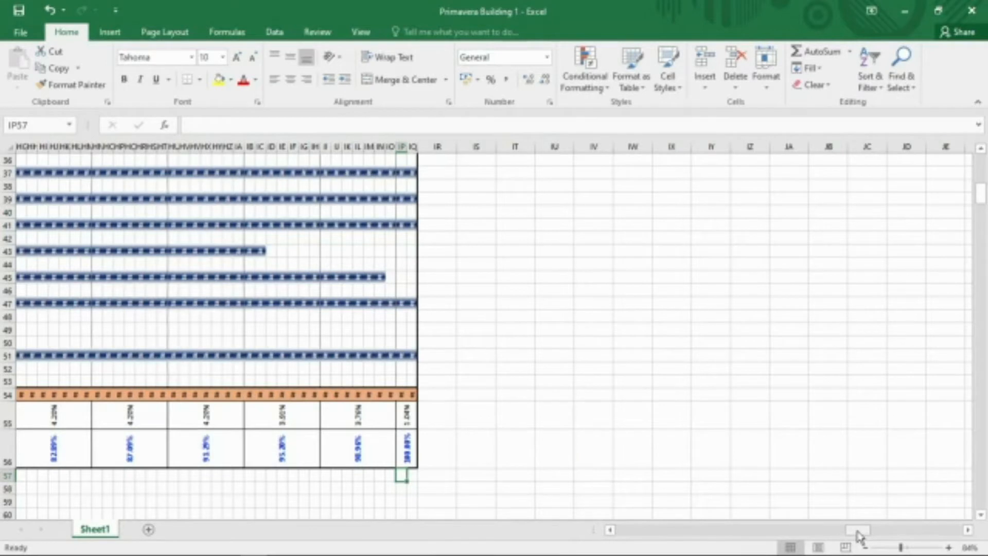
Select all Gantt bar cells from L11 to the last week column and apply a custom number format that hides their values.
drag(857, 533, 638, 534)
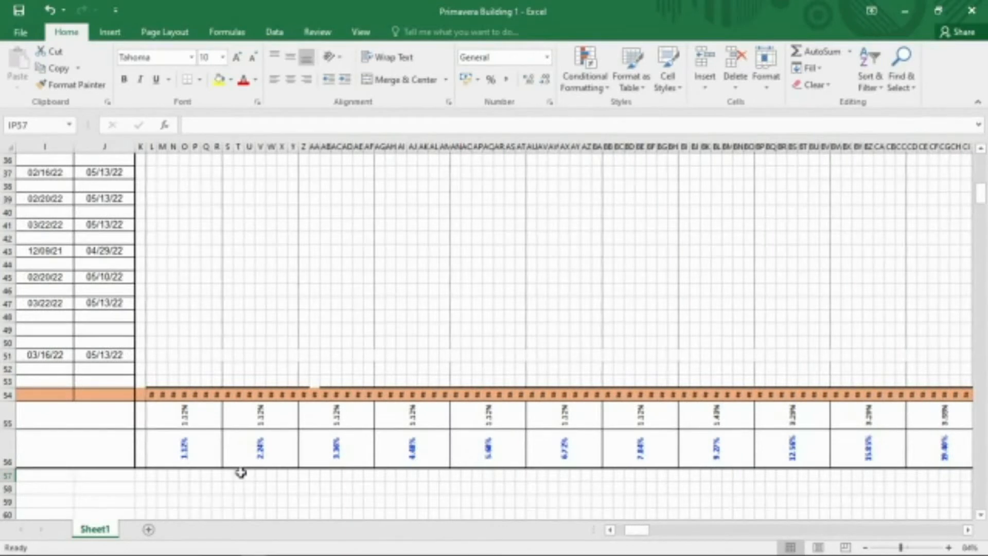
scroll(241, 472, up, 6)
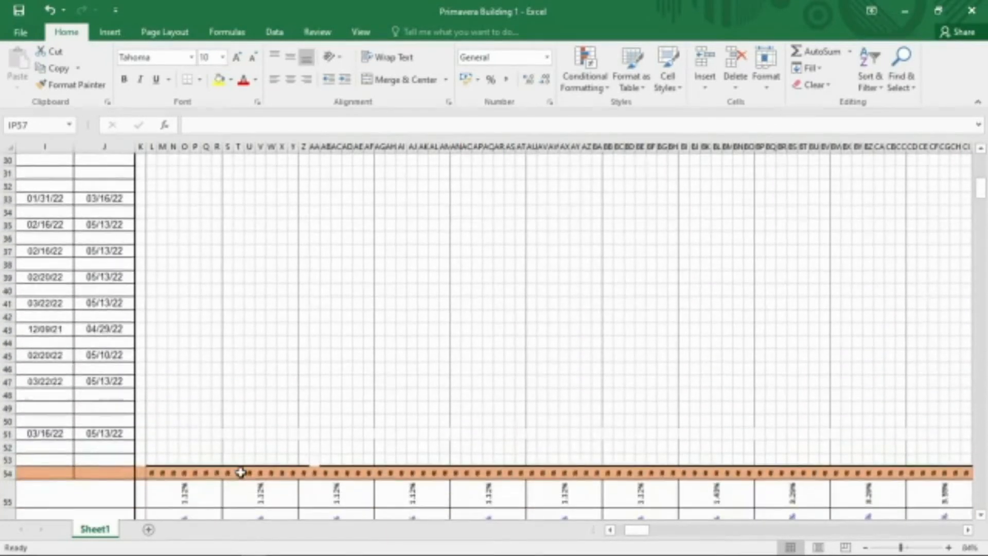
scroll(241, 472, up, 5)
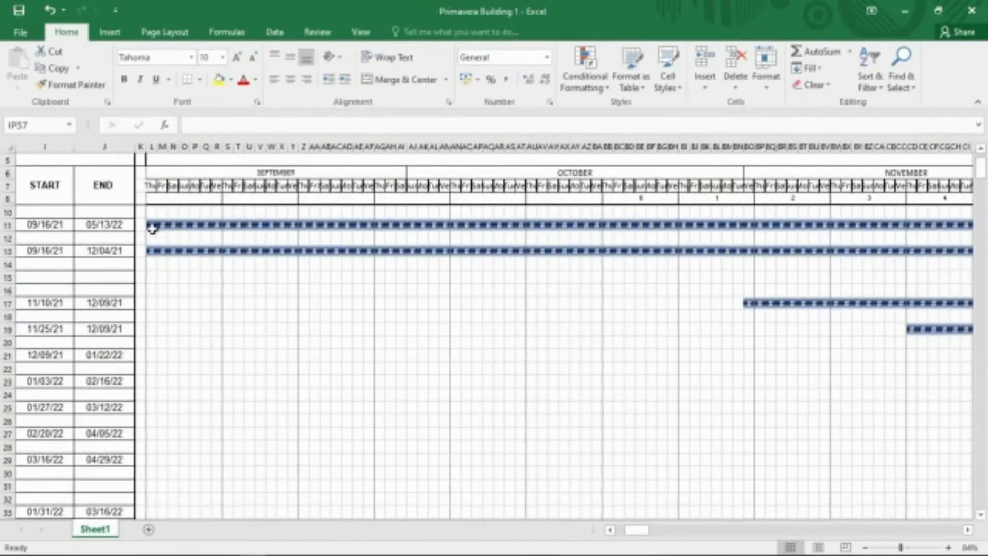
drag(151, 225, 878, 382)
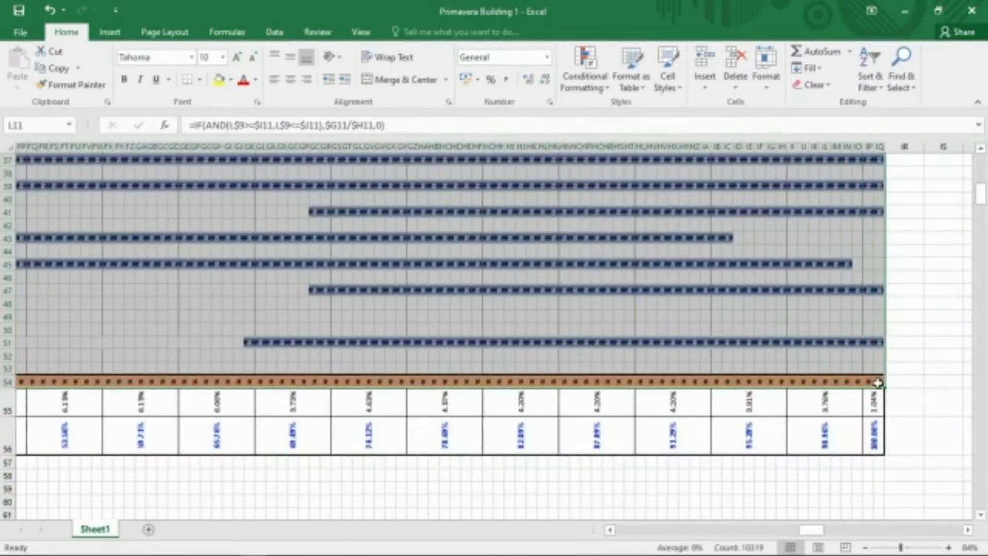
right_click(276, 262)
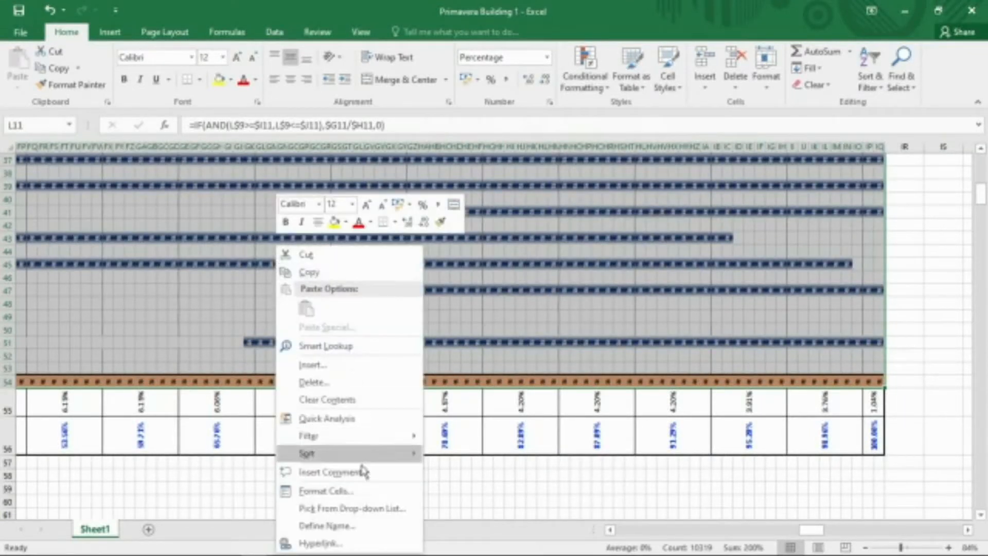
click(326, 491)
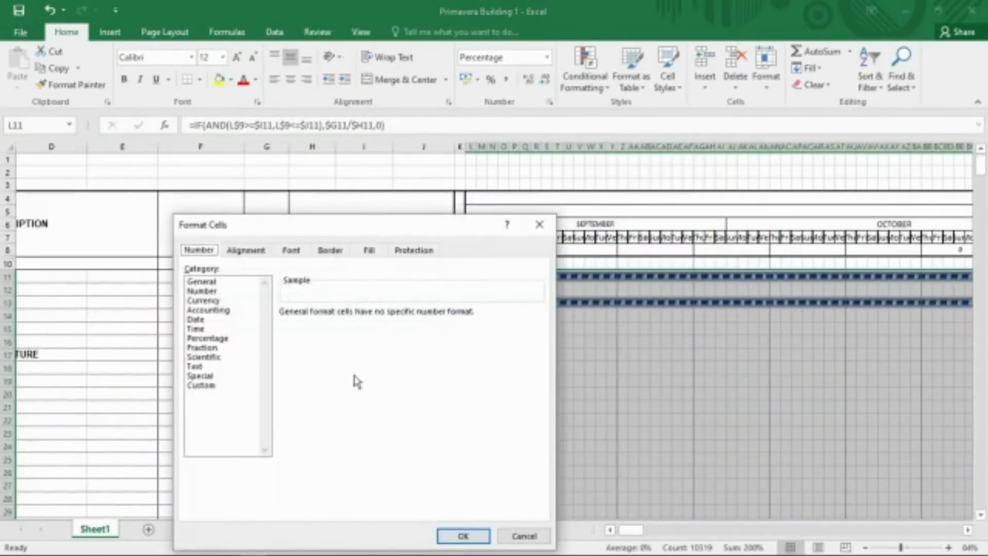
click(209, 387)
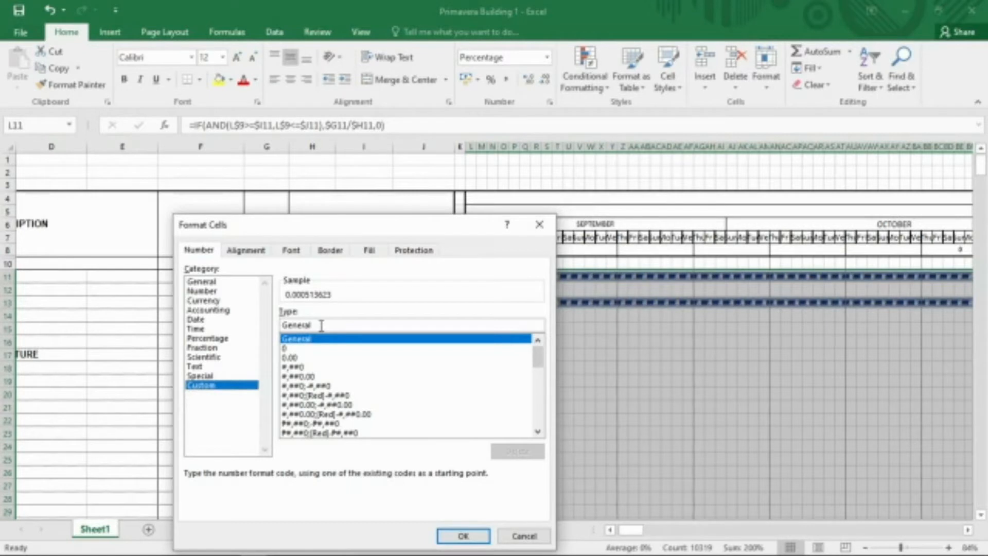
drag(315, 325, 277, 326)
text([)
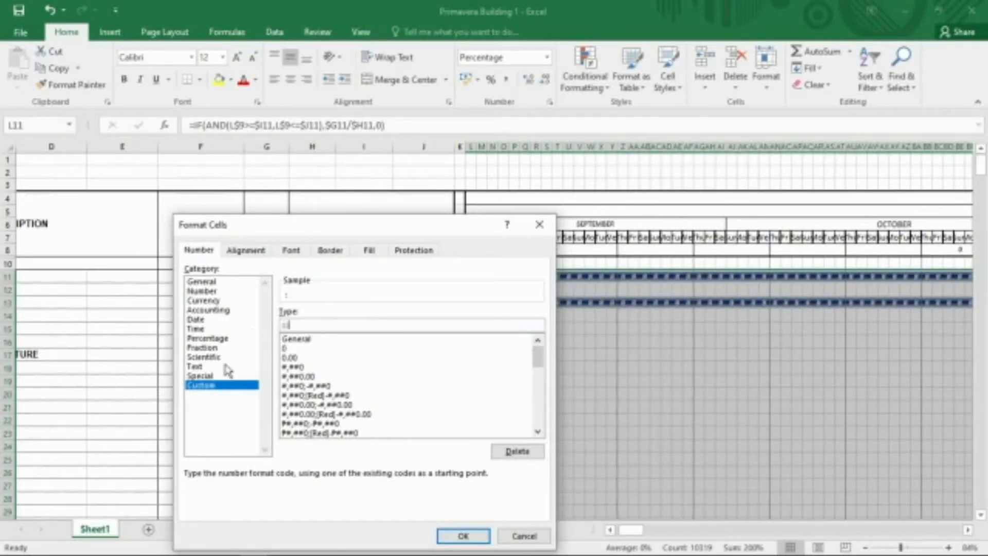
click(467, 536)
Select the Weekly Cumulative Accomplishment row L56:IP56 and insert a basic Line chart from it.
scroll(580, 333, down, 16)
click(591, 343)
scroll(590, 343, up, 9)
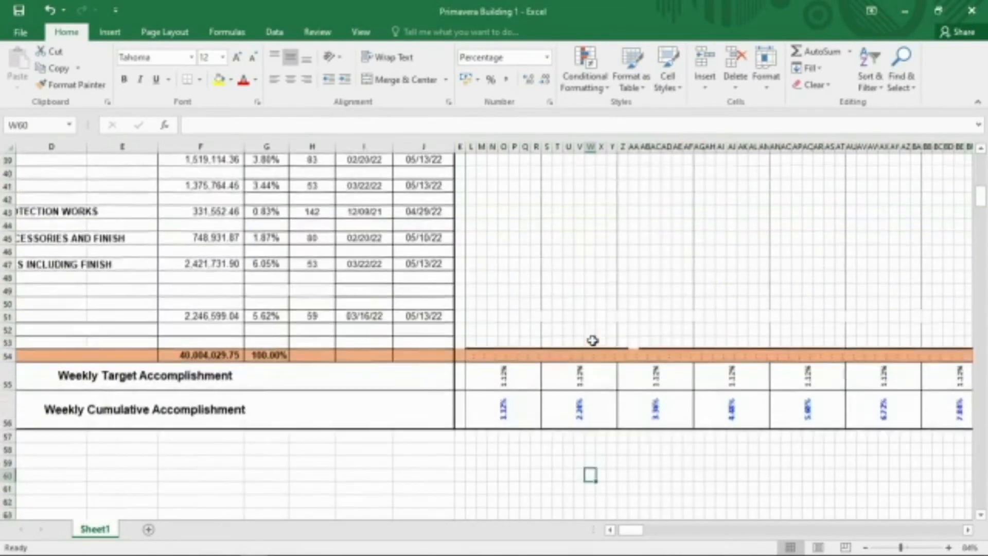
scroll(593, 340, down, 5)
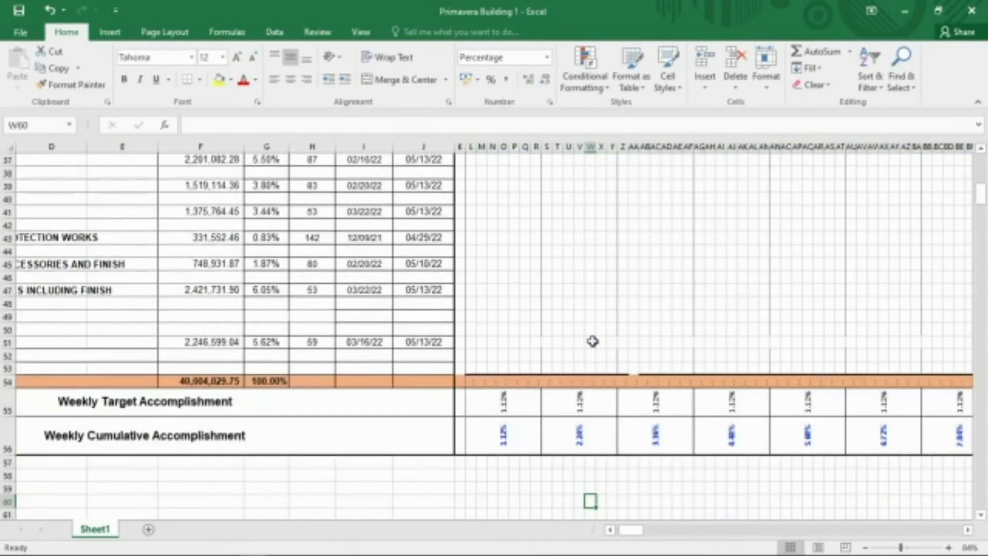
scroll(592, 341, down, 1)
scroll(592, 415, up, 4)
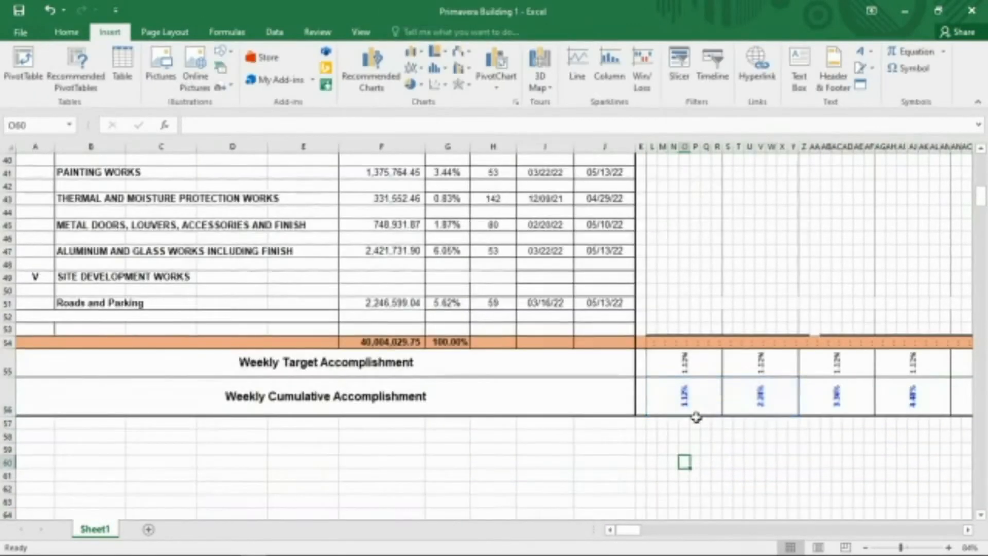
drag(686, 397, 669, 385)
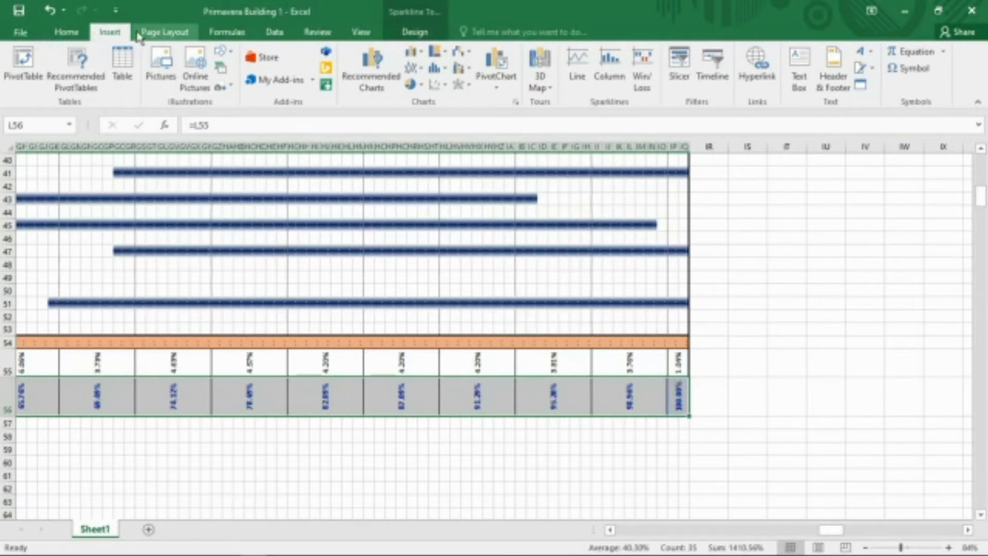
click(516, 102)
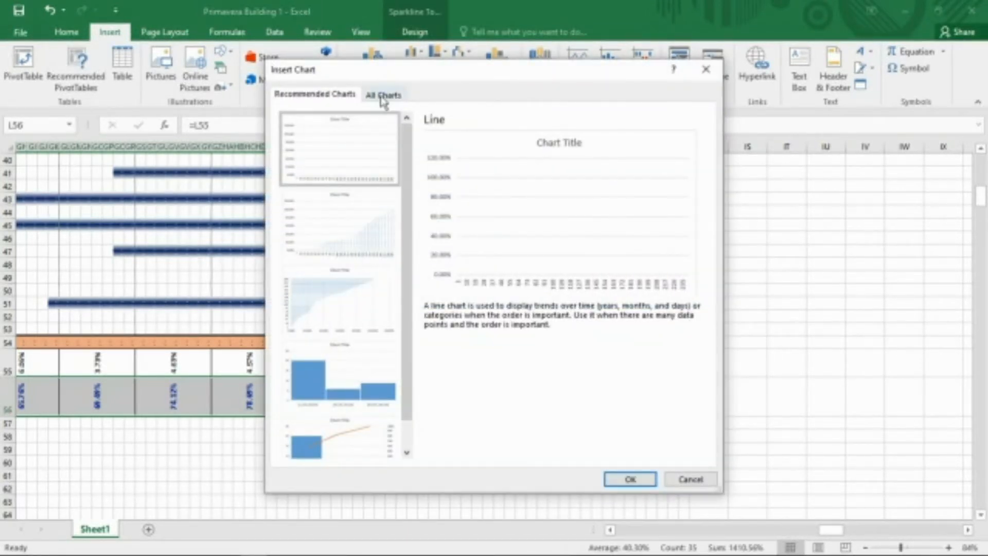
click(384, 97)
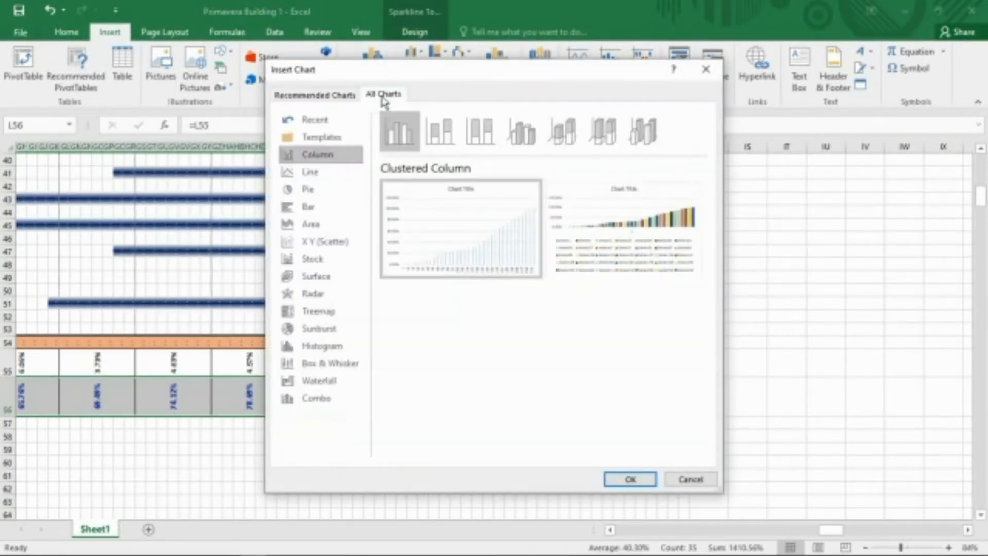
click(308, 175)
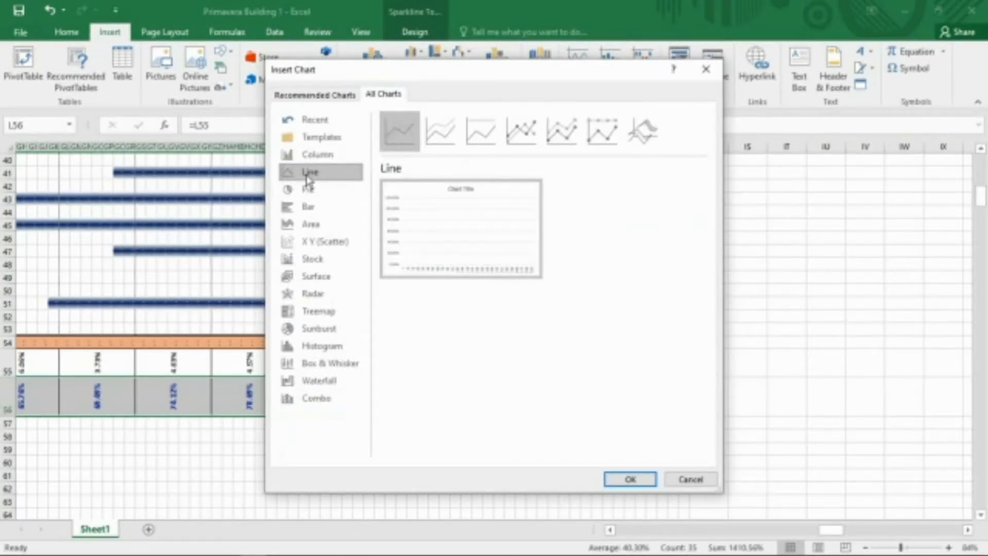
click(631, 481)
Uncheck all series and all categories in the chart's filter list.
click(797, 244)
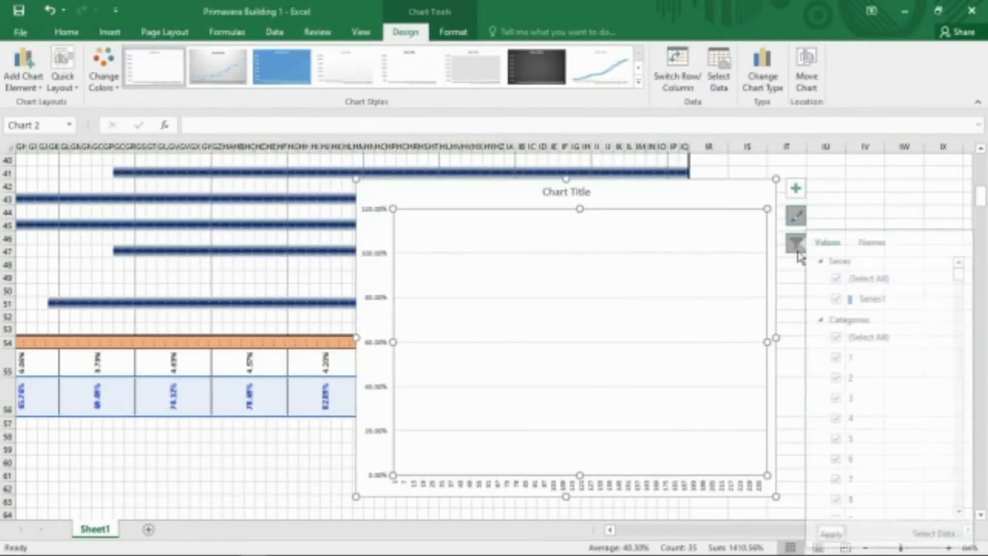
click(845, 278)
click(845, 337)
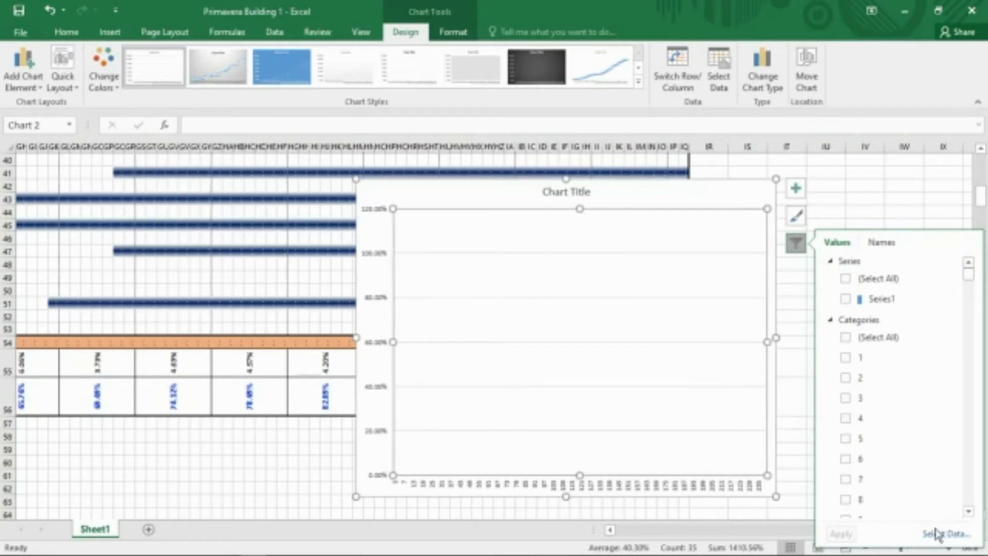
scroll(896, 431, down, 16)
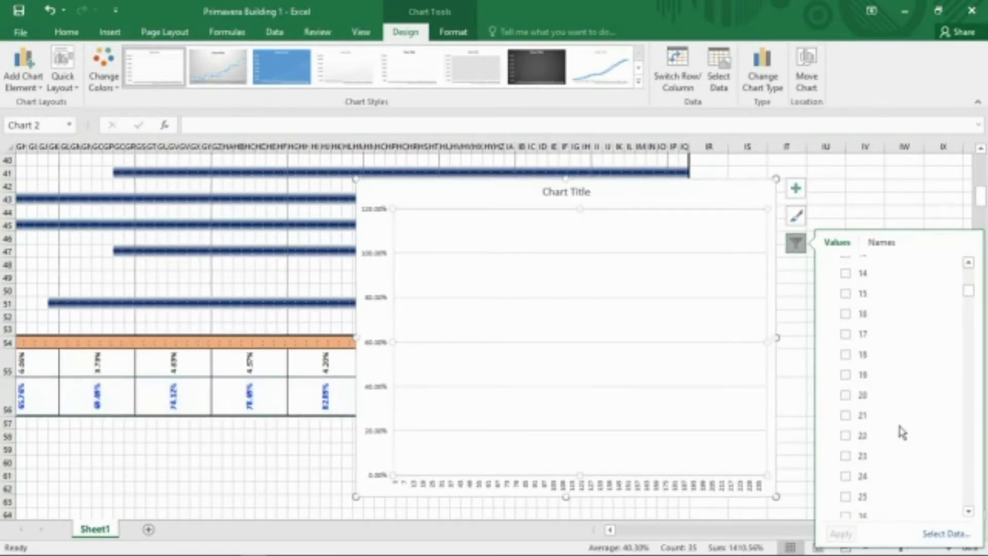
scroll(893, 430, down, 20)
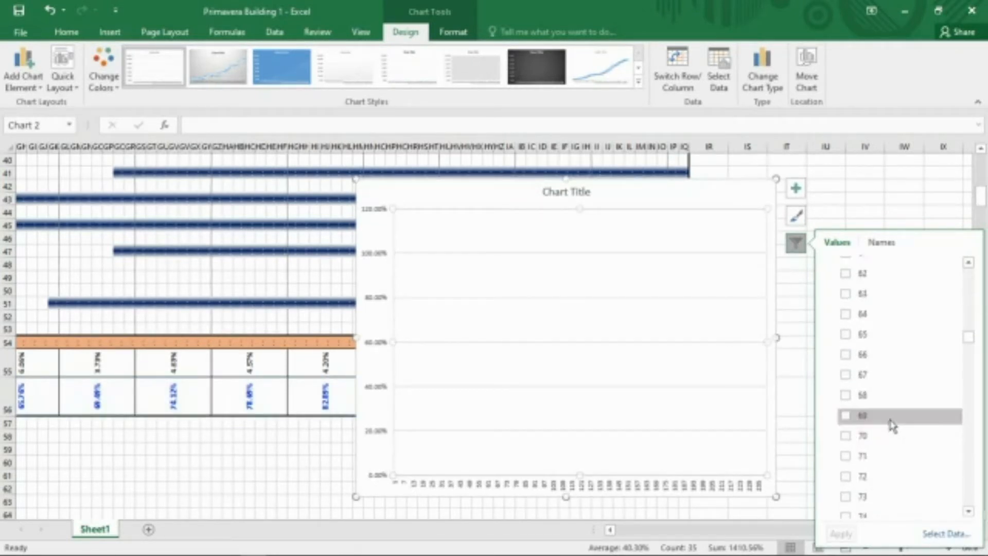
Set the chart's data labels to None.
click(34, 89)
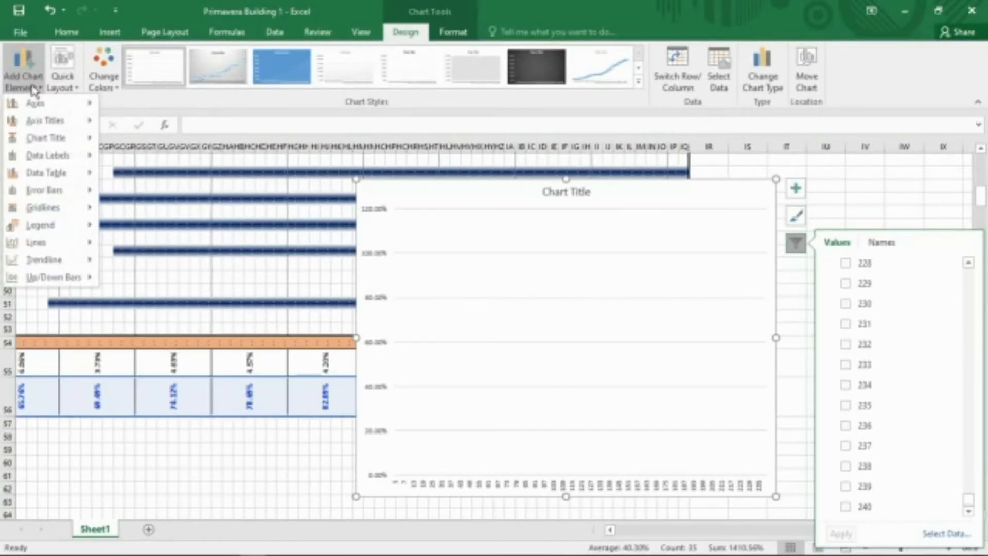
mouse_move(72, 179)
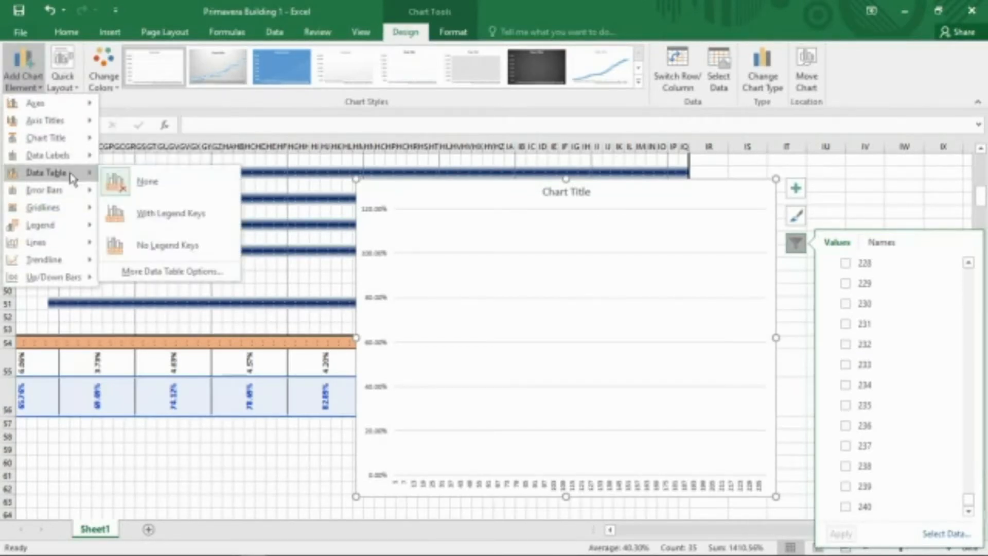
mouse_move(68, 156)
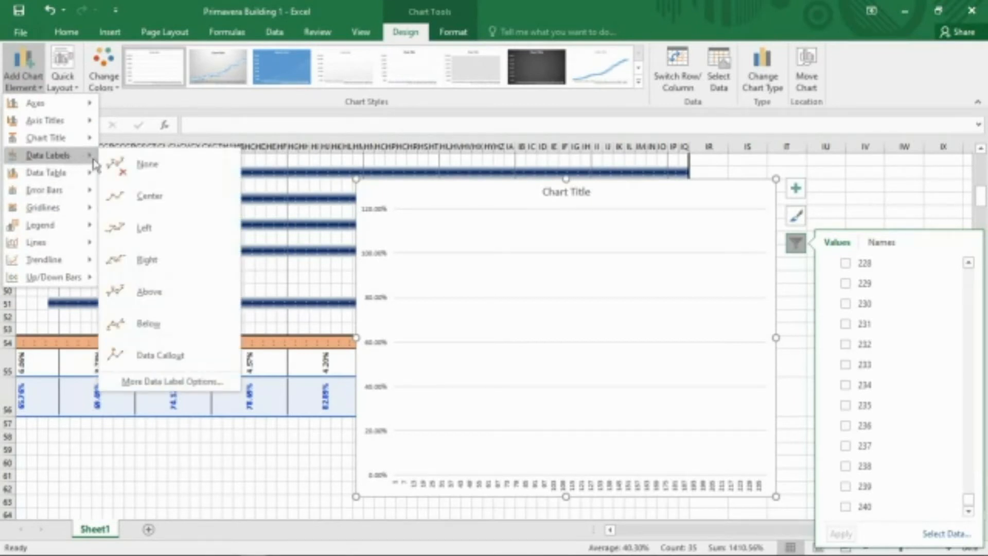
click(154, 171)
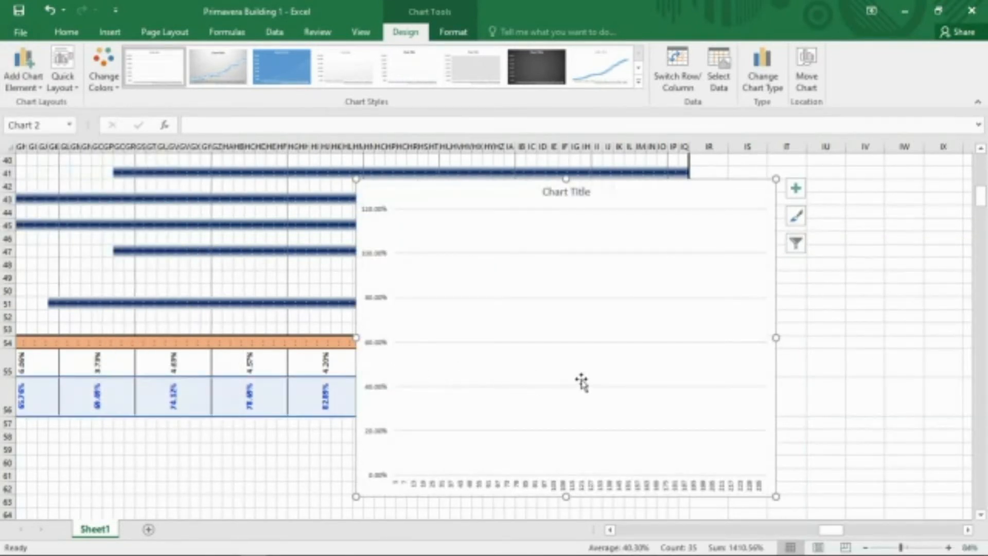
Delete the chart's horizontal axis, title, vertical axis and gridlines.
click(451, 487)
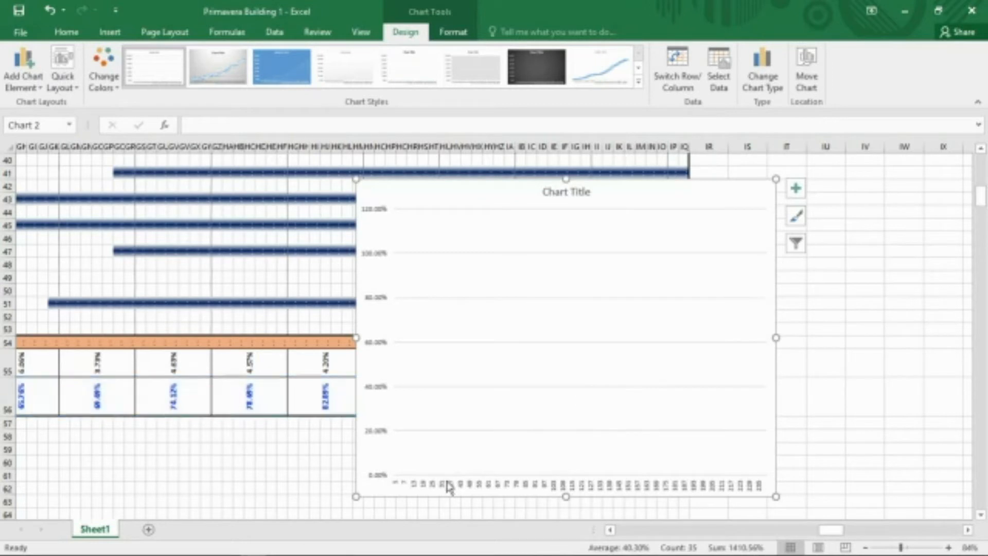
key(Delete)
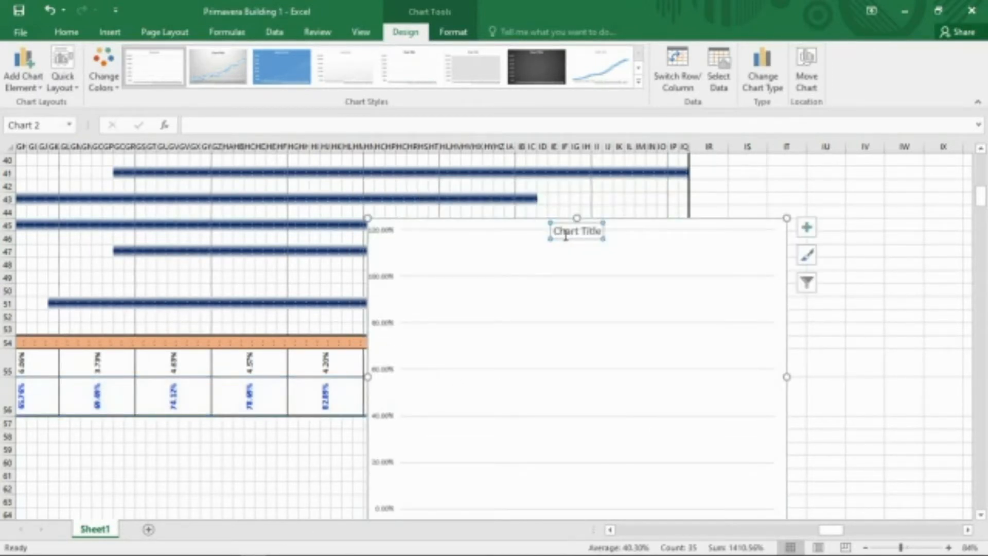
key(Delete)
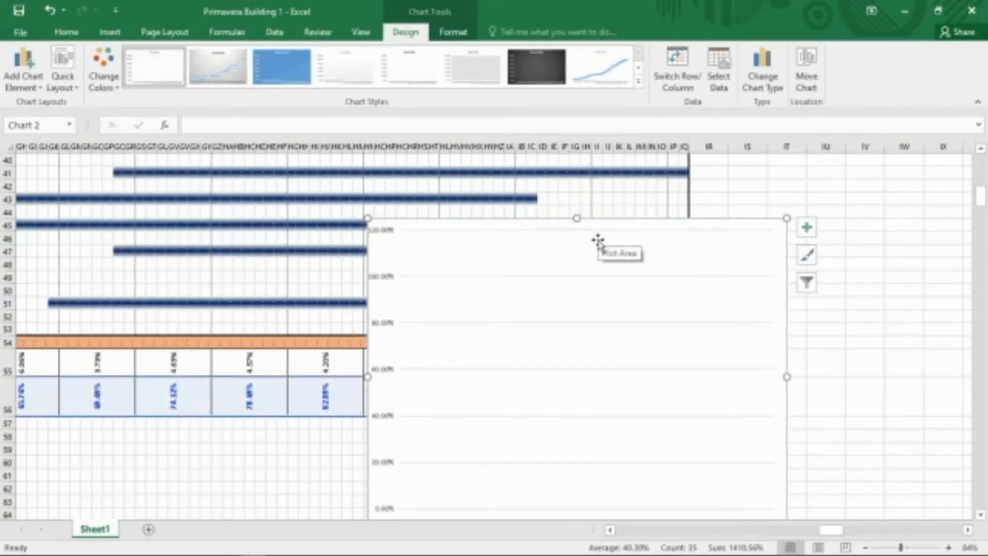
click(384, 276)
key(Delete)
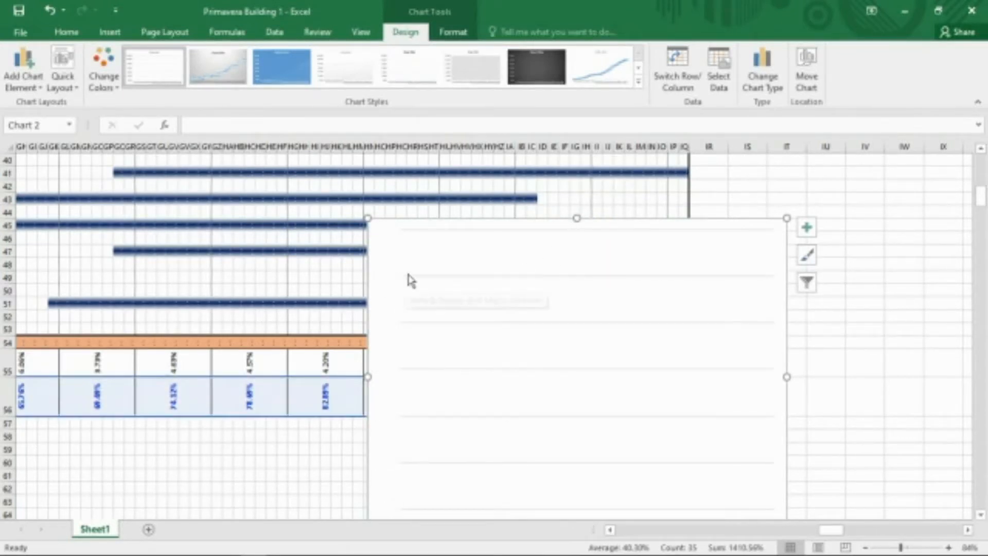
click(471, 277)
key(Delete)
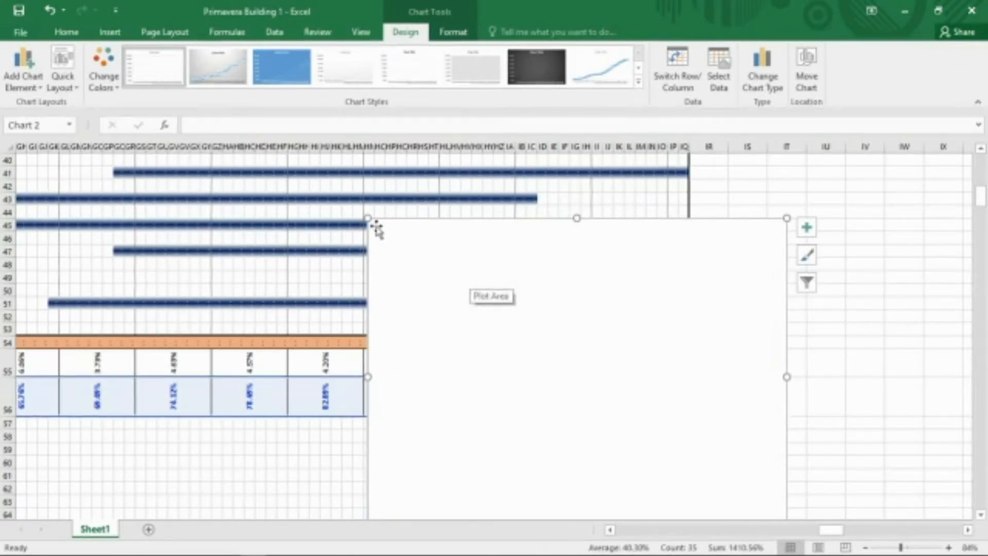
Stretch the chart's top edge up to row 41 and set the plot area border to No line.
drag(376, 225, 379, 182)
right_click(575, 360)
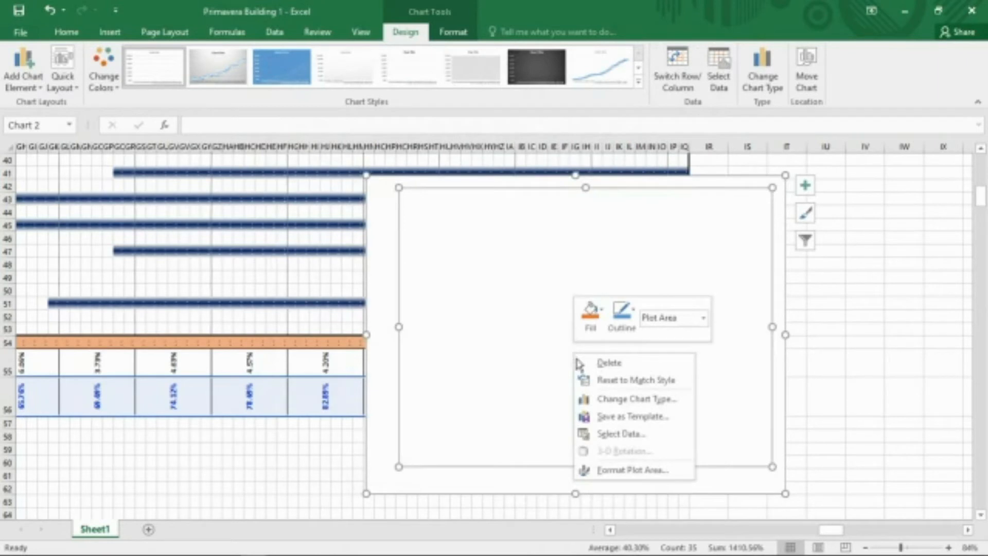
click(618, 471)
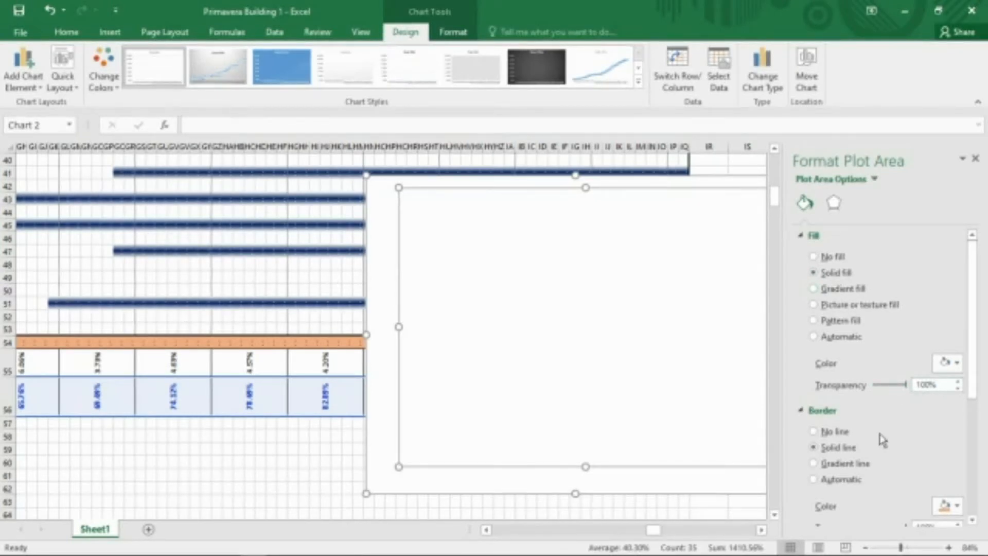
scroll(876, 447, down, 2)
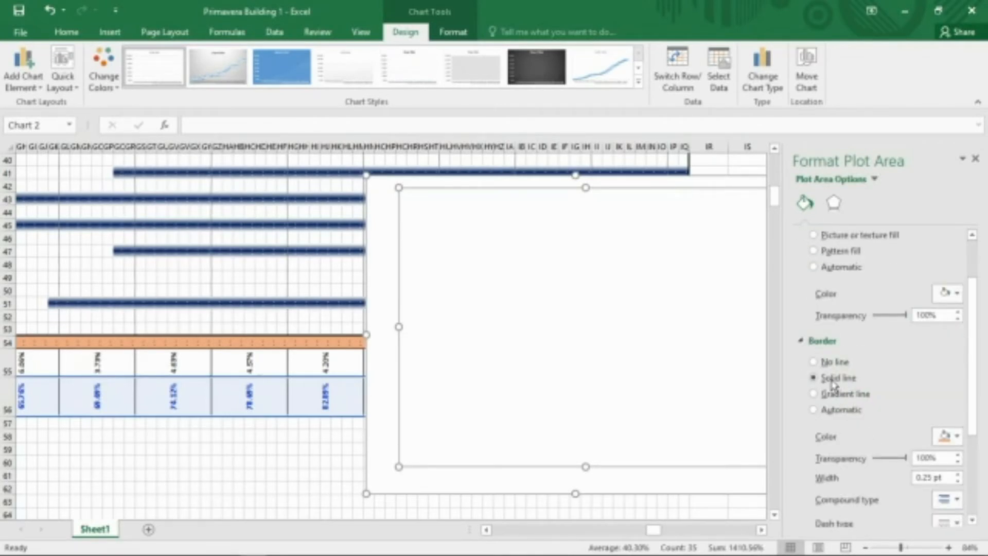
click(814, 363)
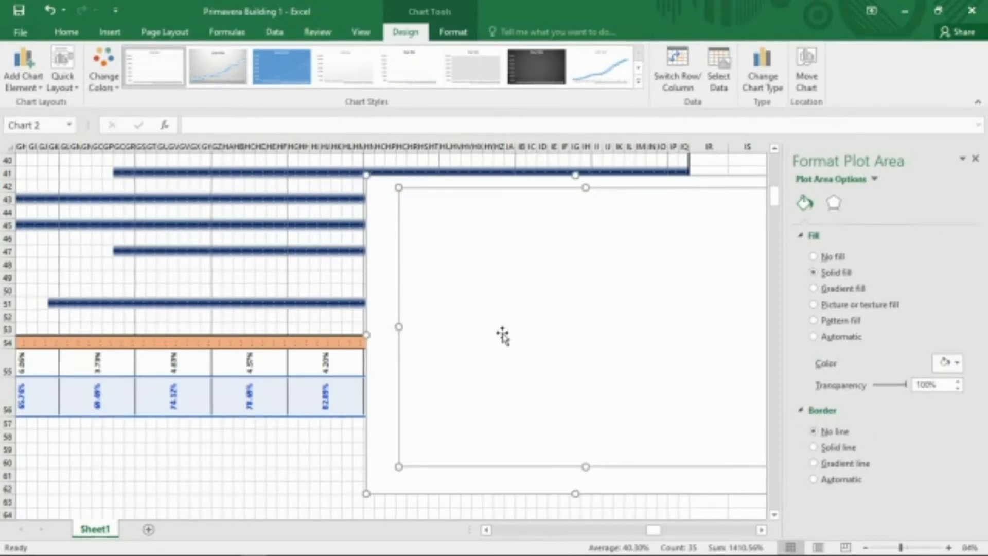
Give the chart area a solid fill with 100% transparency.
click(286, 486)
click(375, 331)
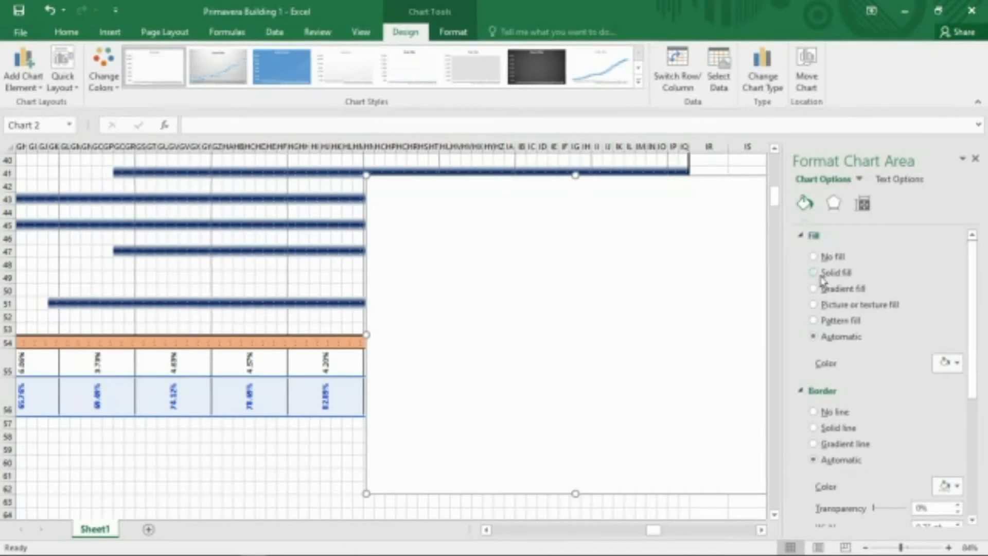
click(822, 273)
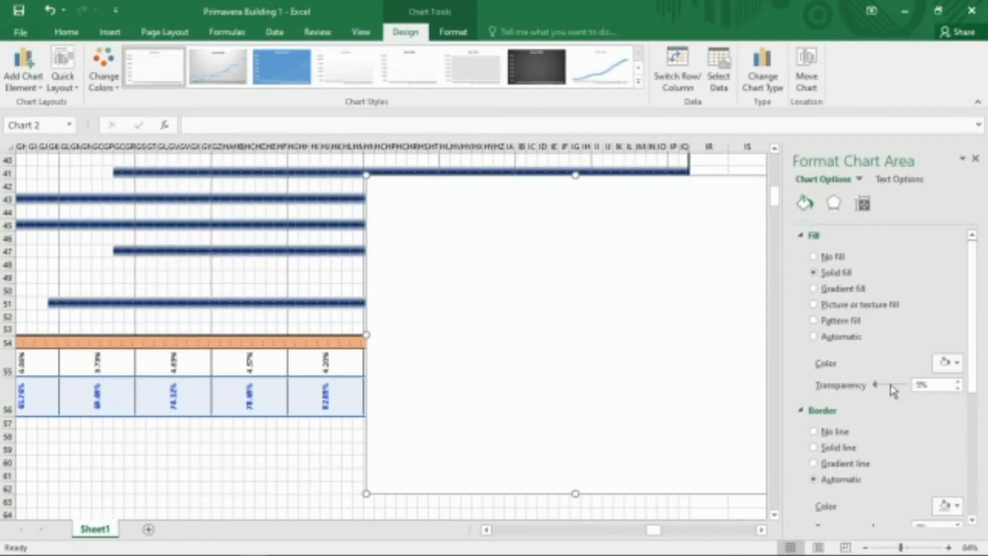
drag(875, 385, 916, 385)
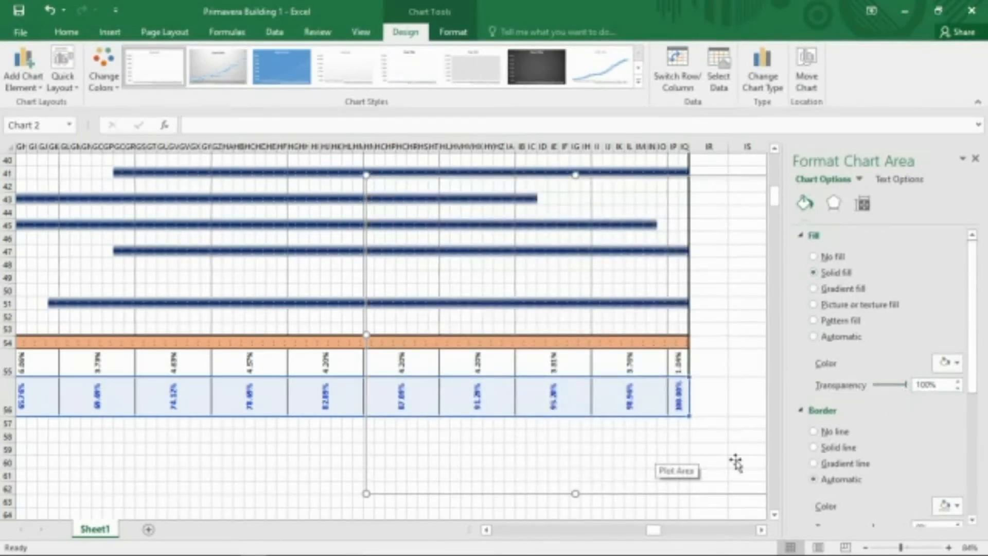
Add a trendline to the chart series and set it to a 2-period Moving Average.
click(26, 82)
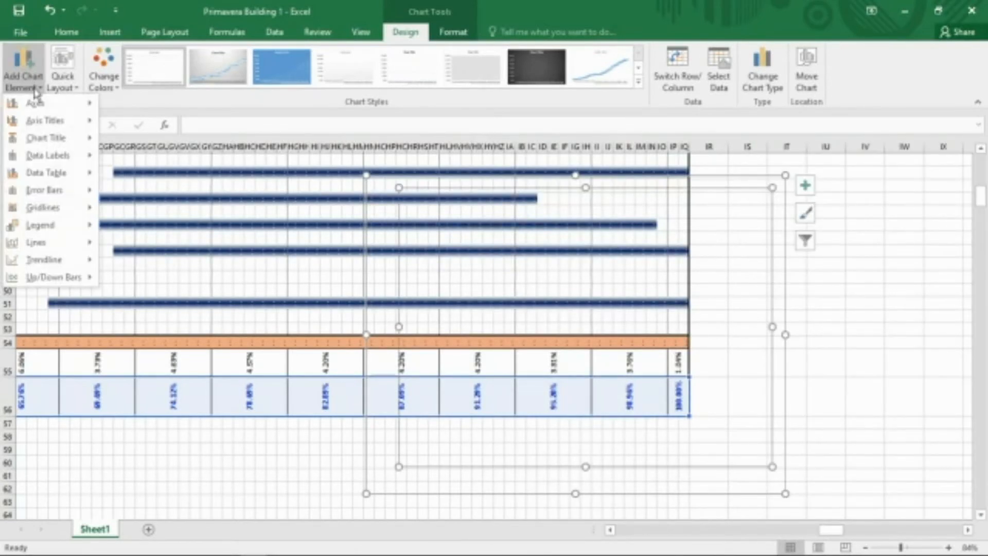
mouse_move(78, 263)
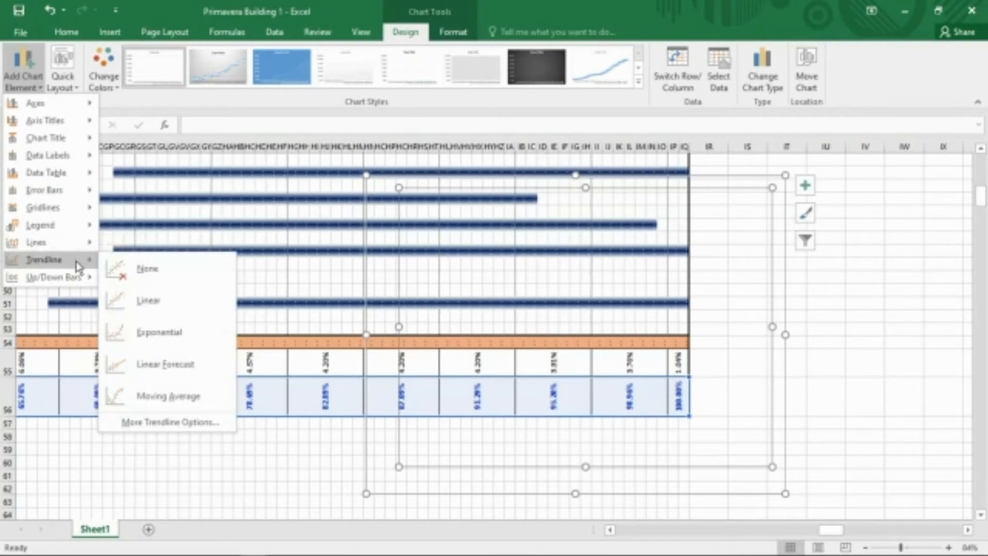
click(163, 423)
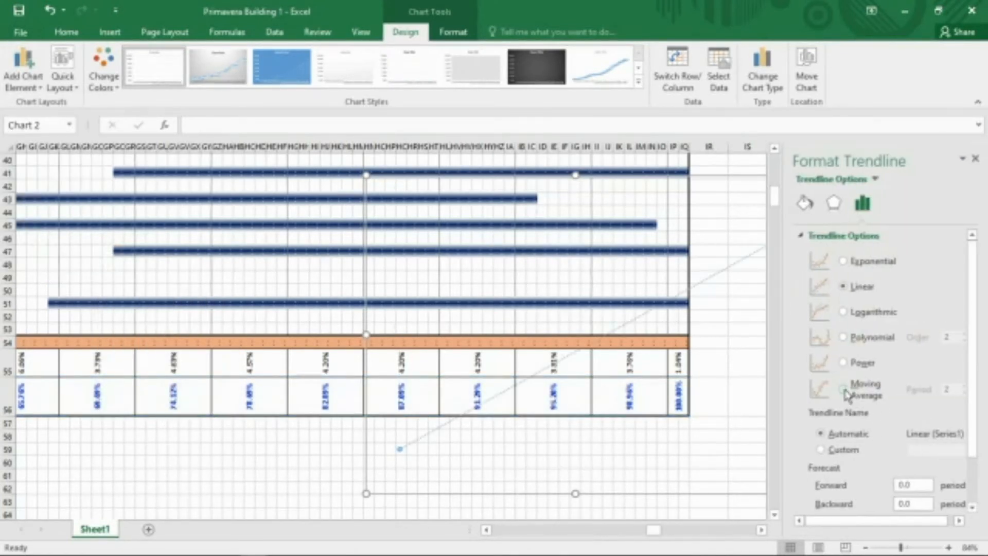
click(844, 390)
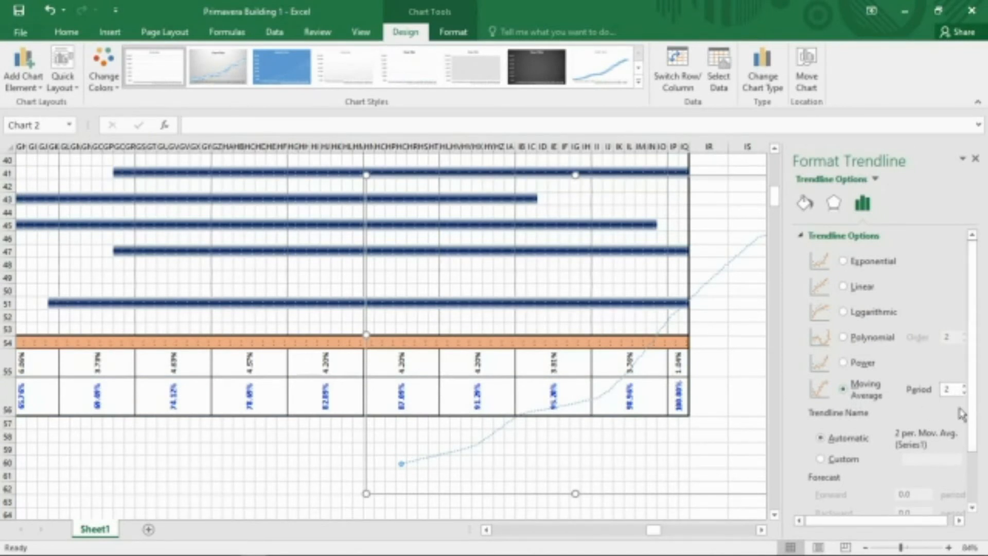
Format the trendline as a solid line in Orange, Accent 2, Darker 25%, 3 pt wide with a solid dash type.
click(806, 204)
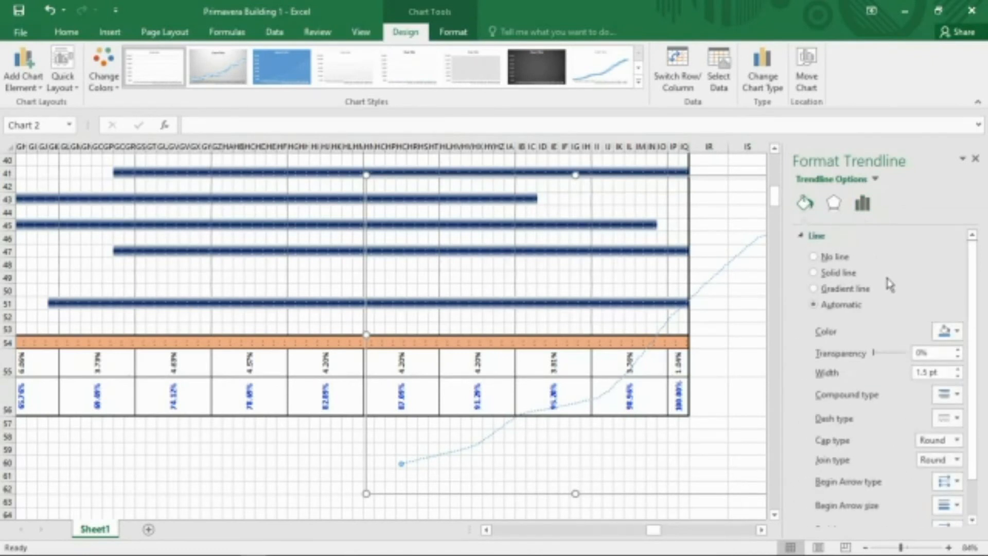
click(958, 332)
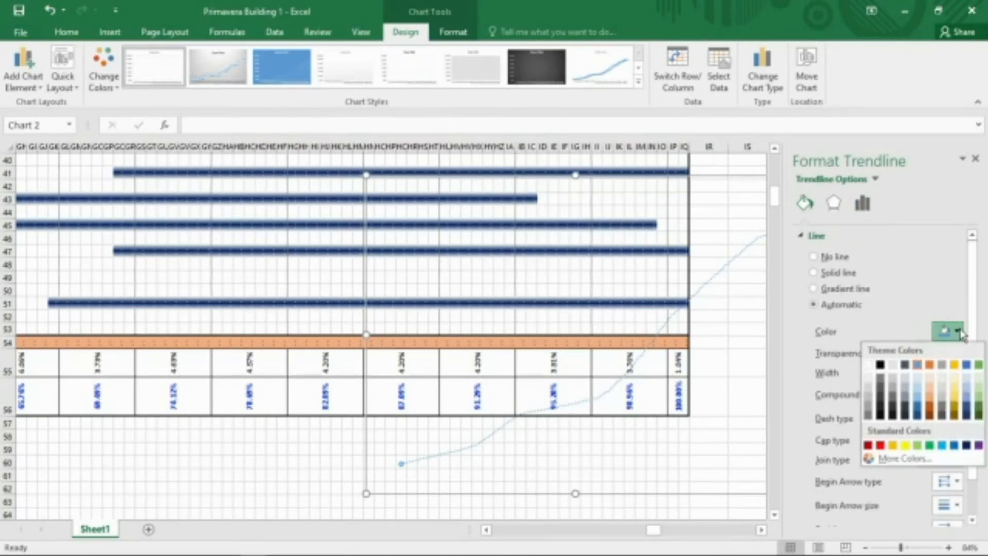
click(931, 408)
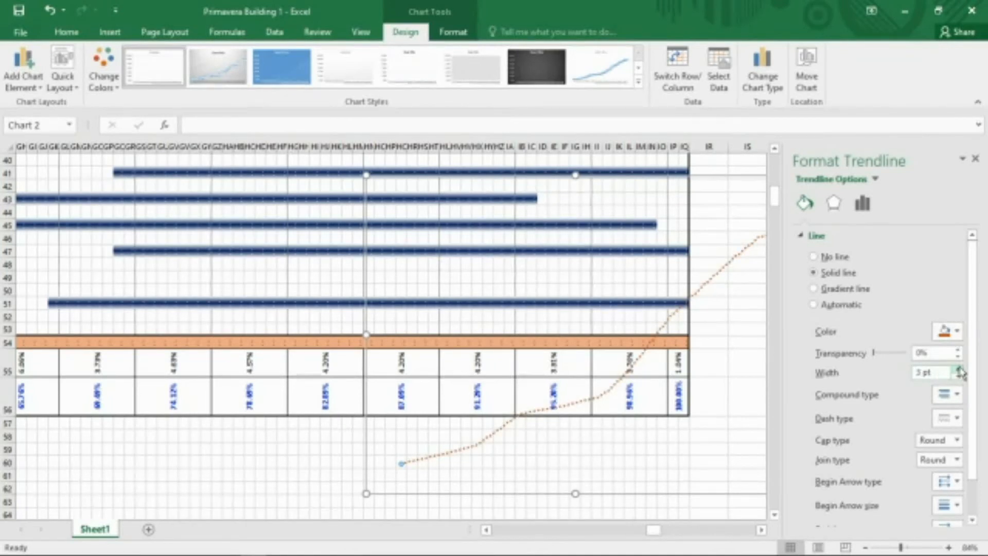
click(960, 419)
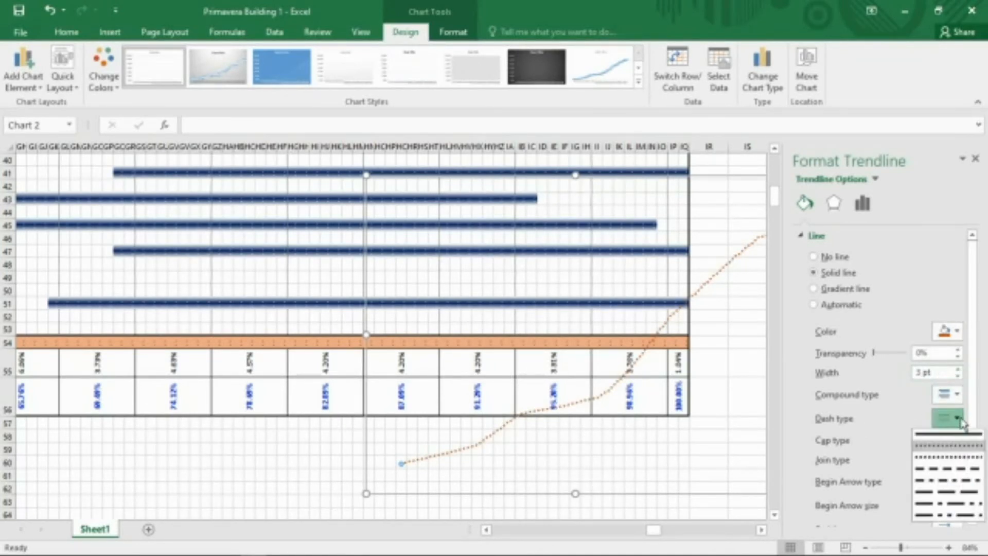
click(949, 434)
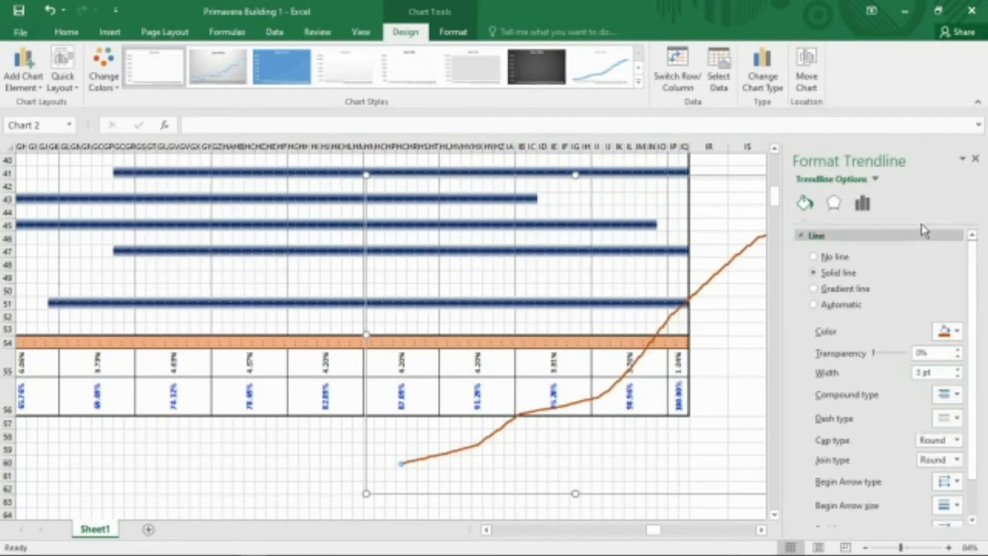
click(976, 159)
Stretch the chart's left edge to the first column of the Gantt timeline, then deselect the chart.
scroll(856, 415, down, 1)
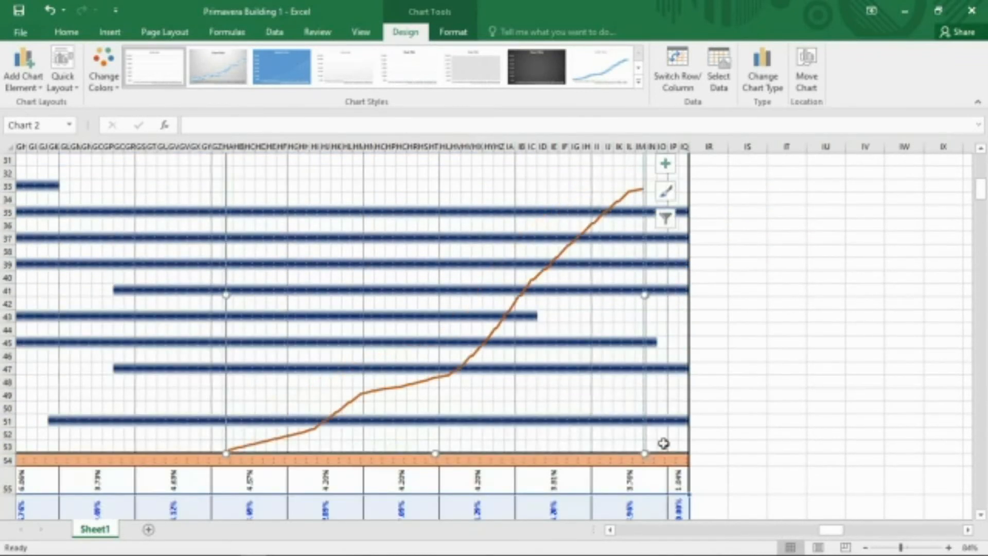
scroll(663, 444, up, 5)
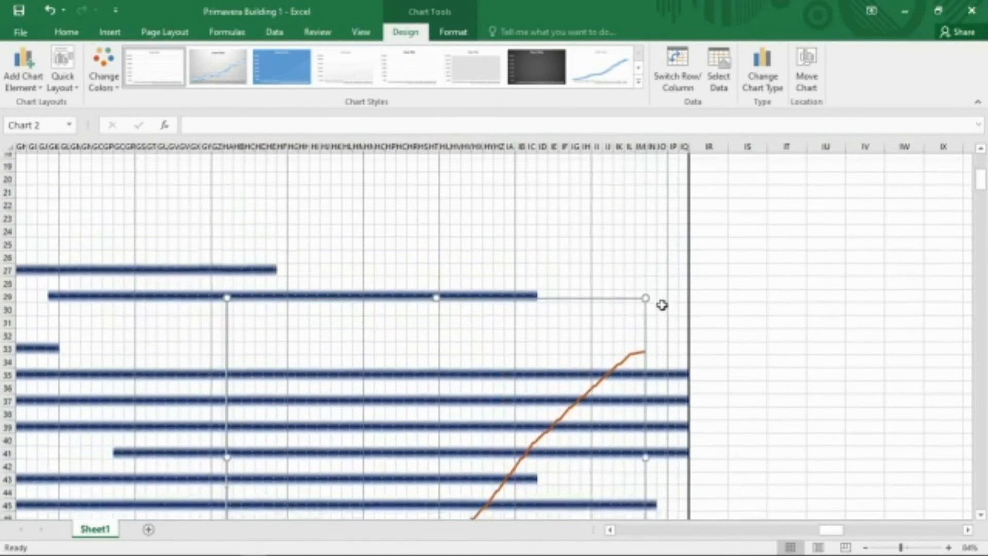
scroll(662, 304, down, 5)
drag(569, 160, 569, 160)
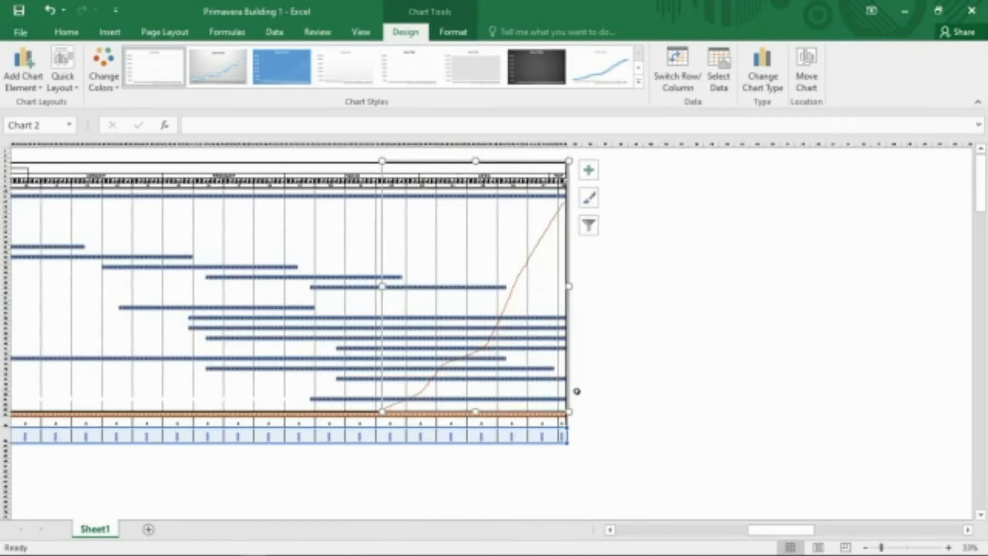
drag(382, 411, 80, 412)
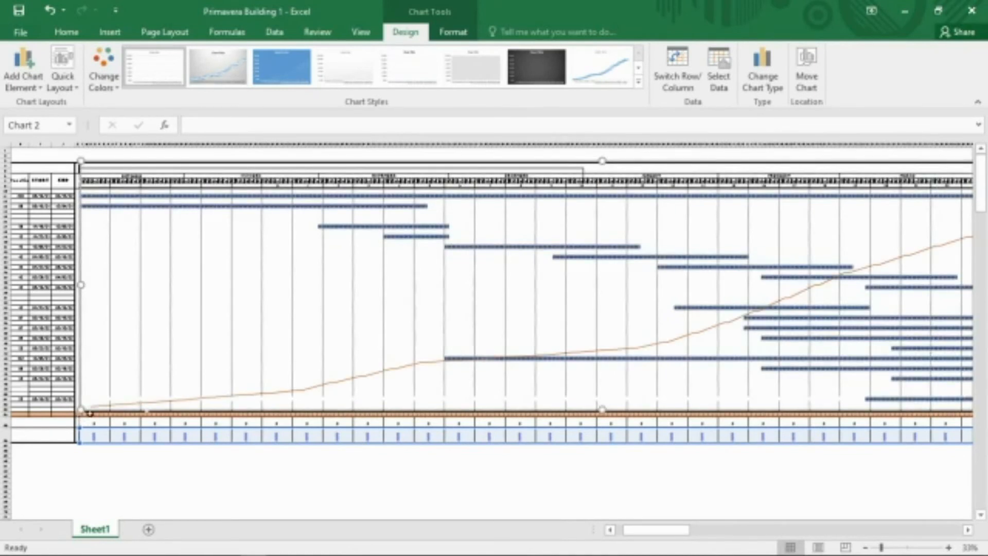
mouse_move(419, 424)
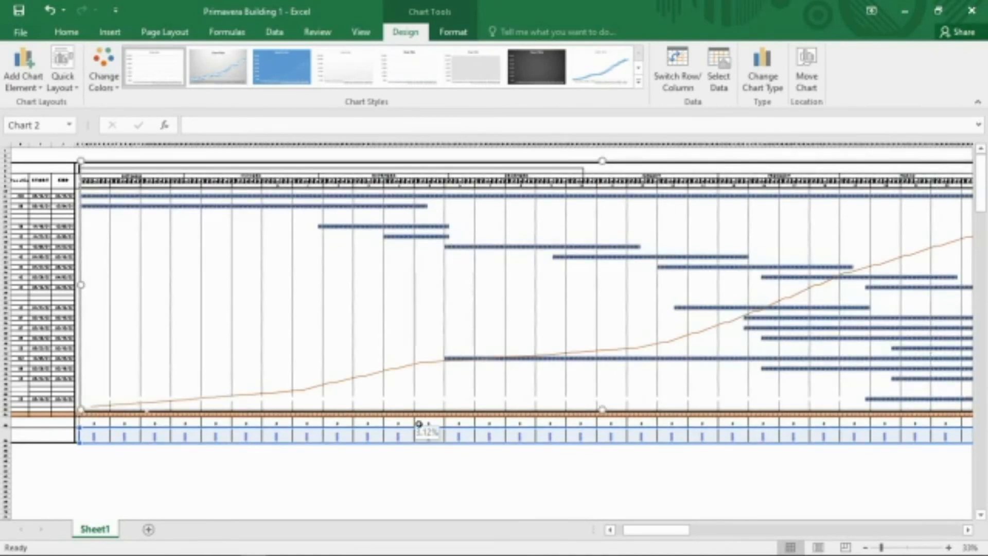
click(486, 469)
scroll(561, 478, down, 1)
scroll(562, 478, down, 1)
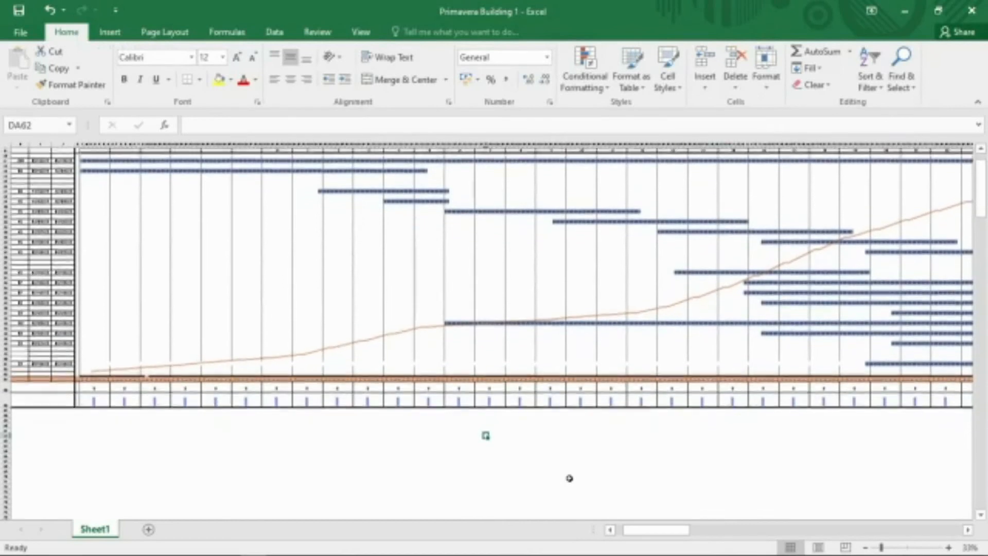
scroll(686, 448, up, 1)
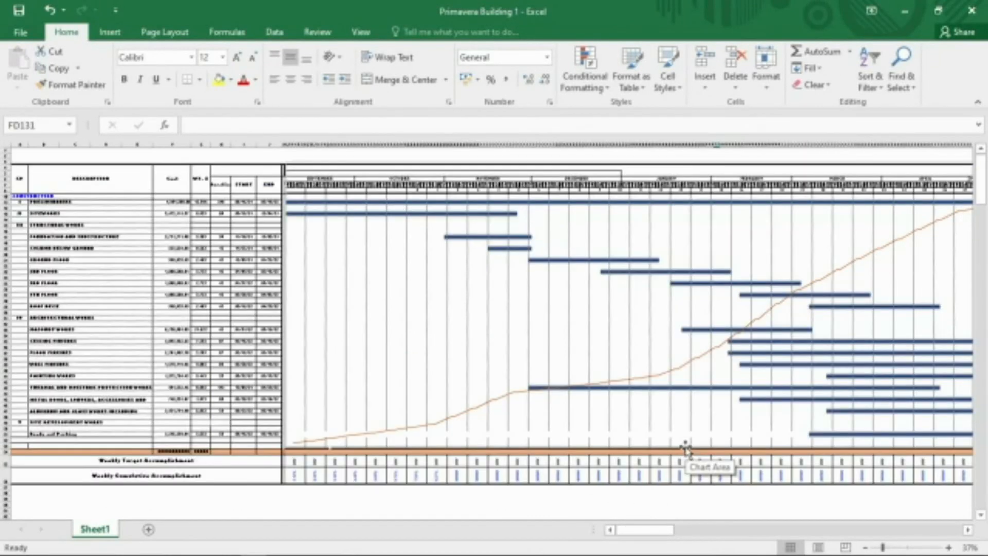